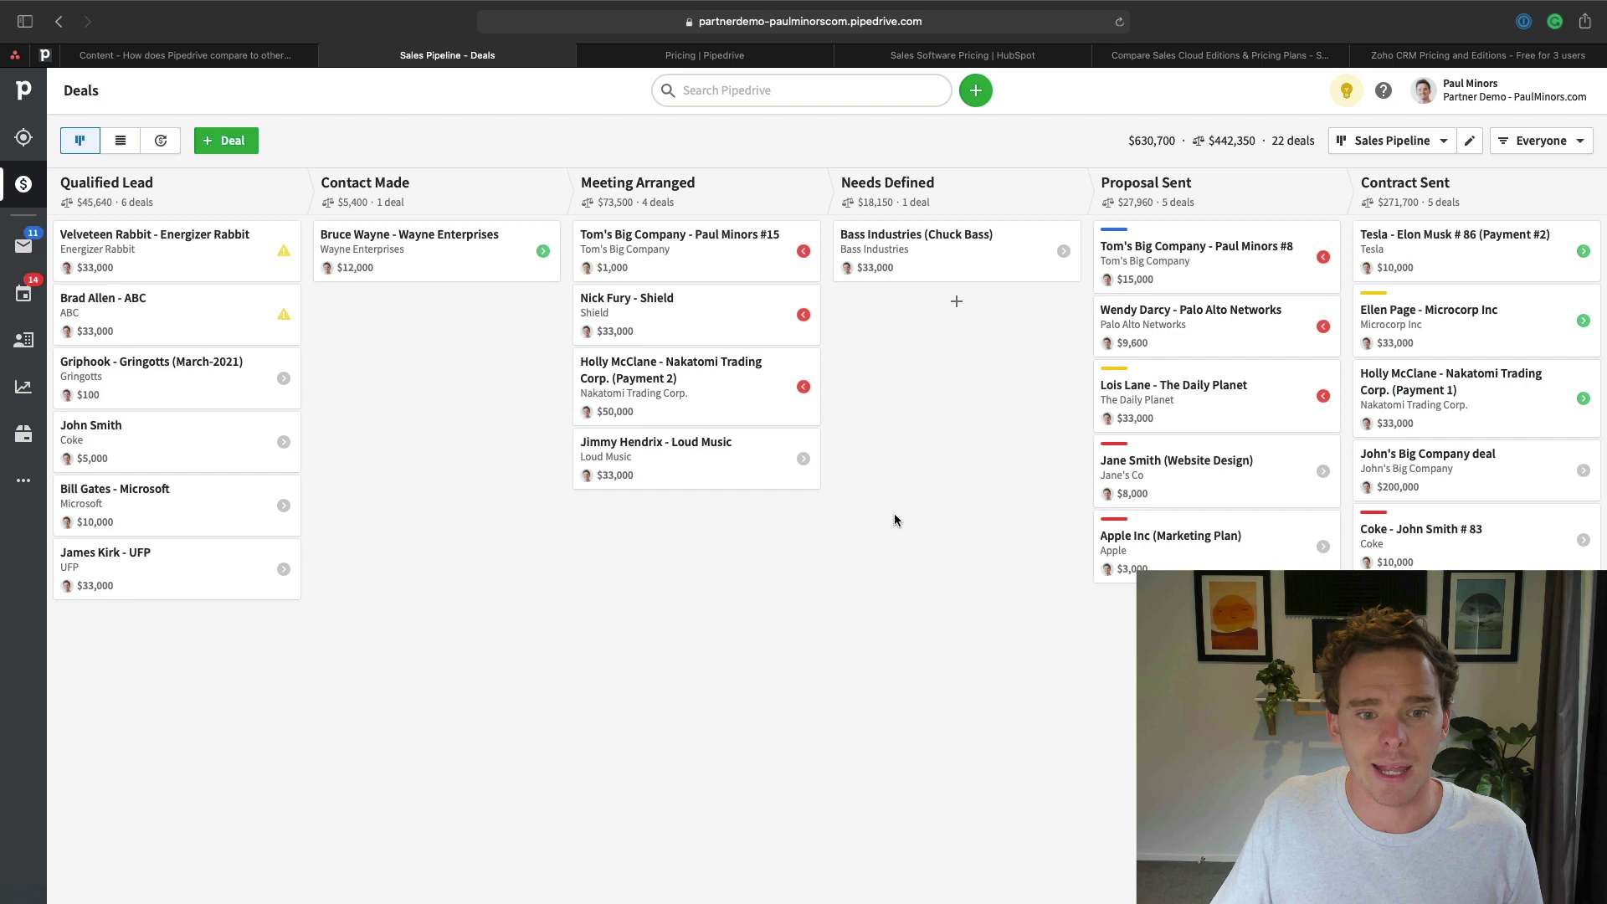
# Open the Nakatomi Trading Corp. (Payment 2) deal and review its $50,000 value, details and activity timeline.
pyautogui.click(691, 382)
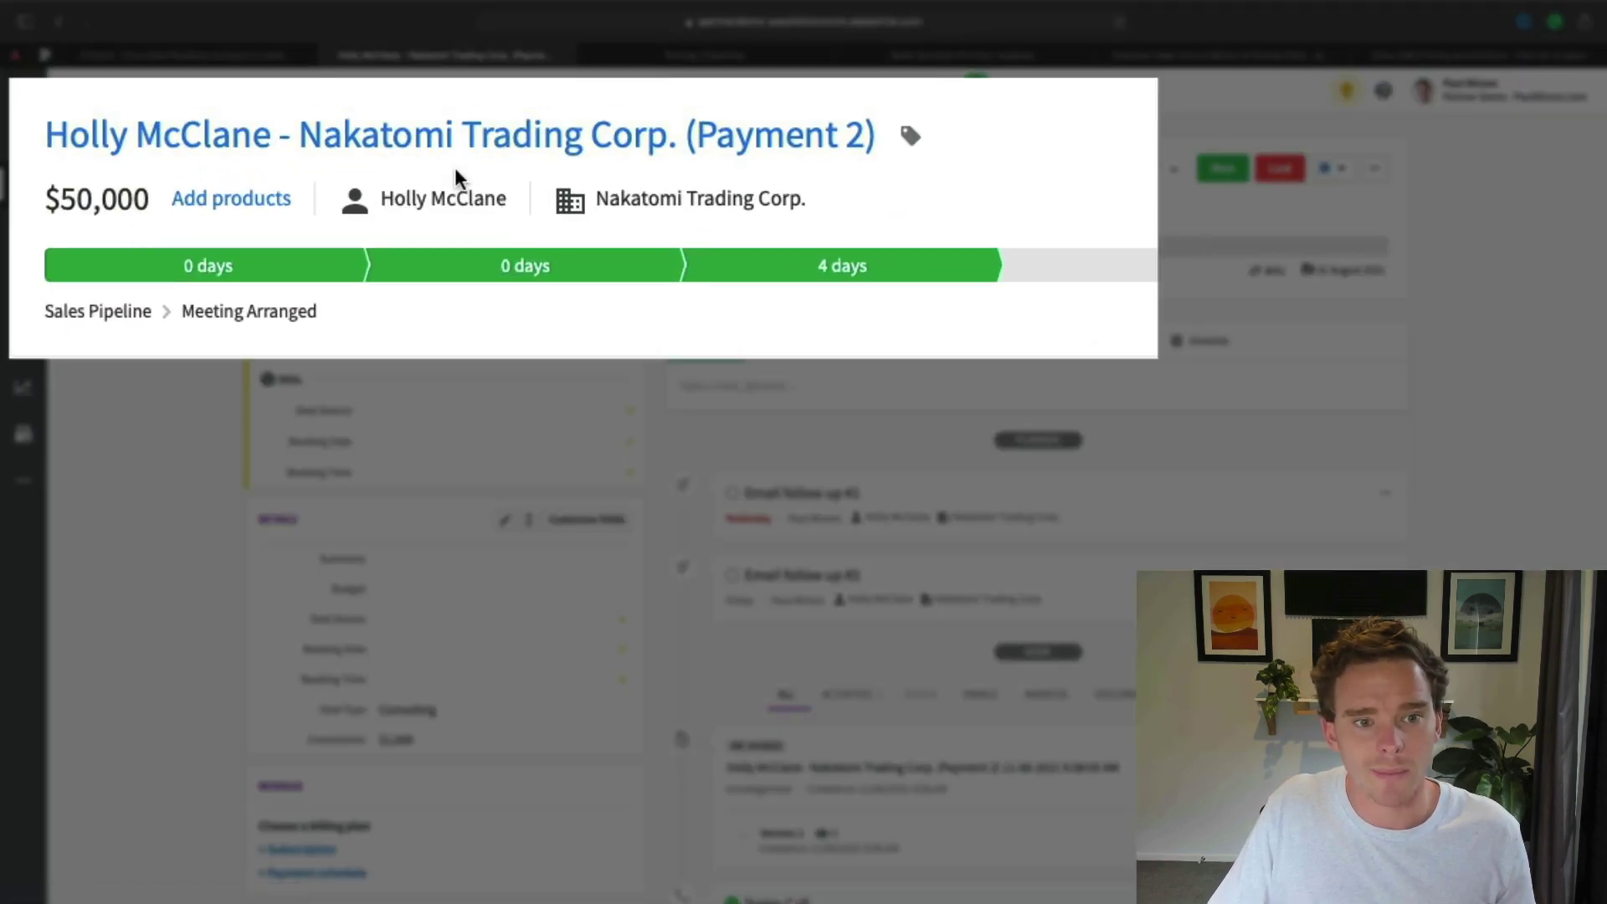
pyautogui.scroll(-3, 541, 730)
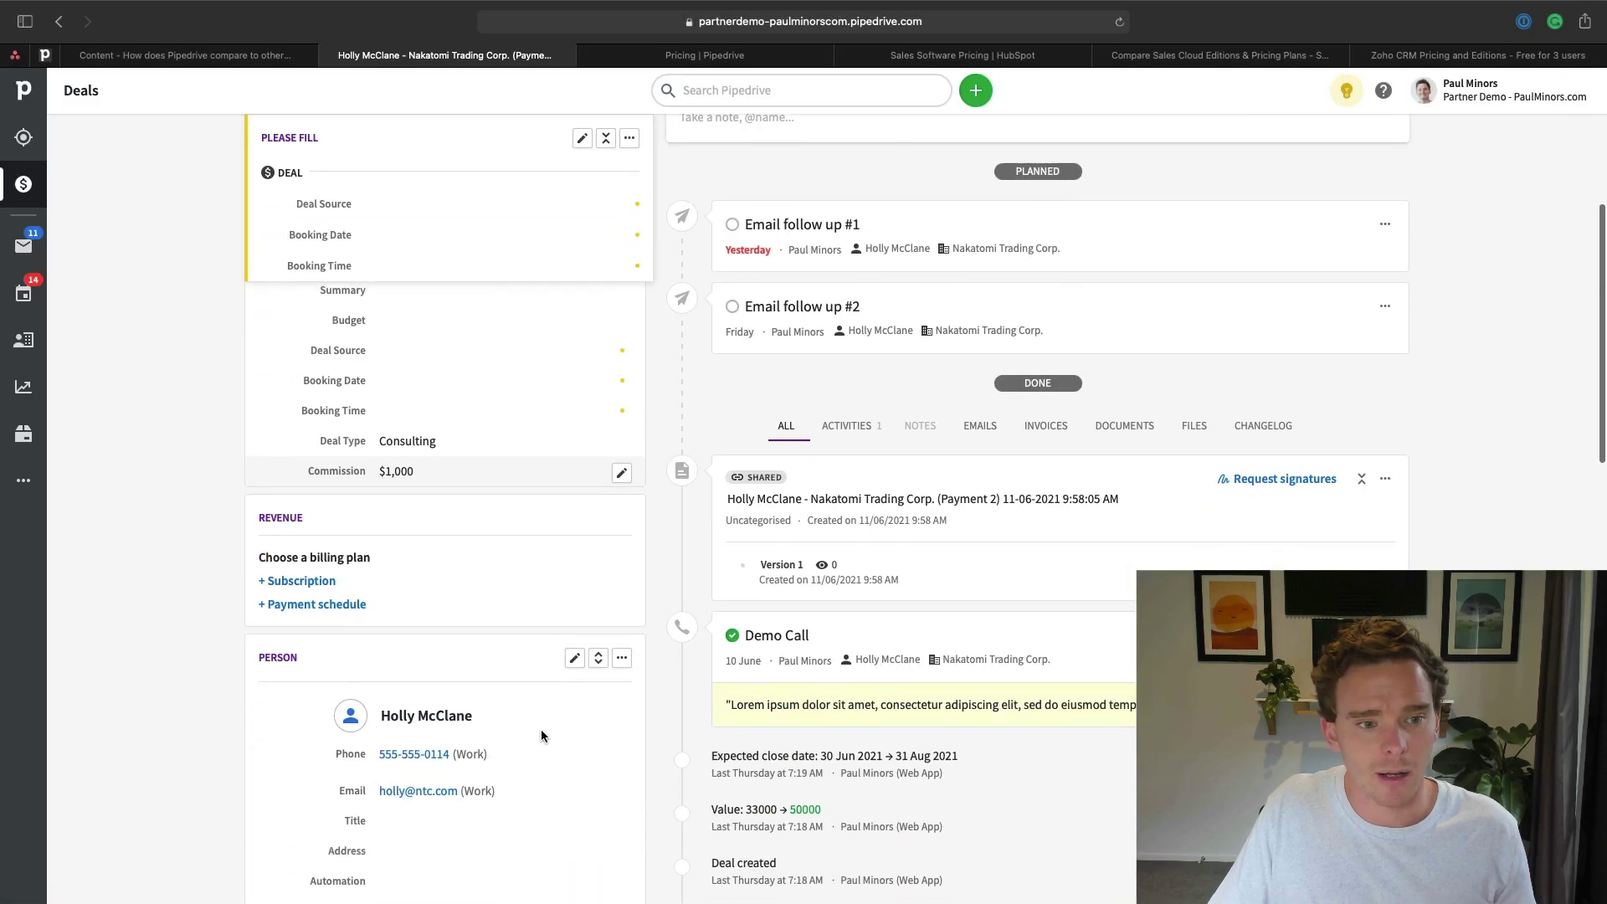
pyautogui.scroll(2, 316, 459)
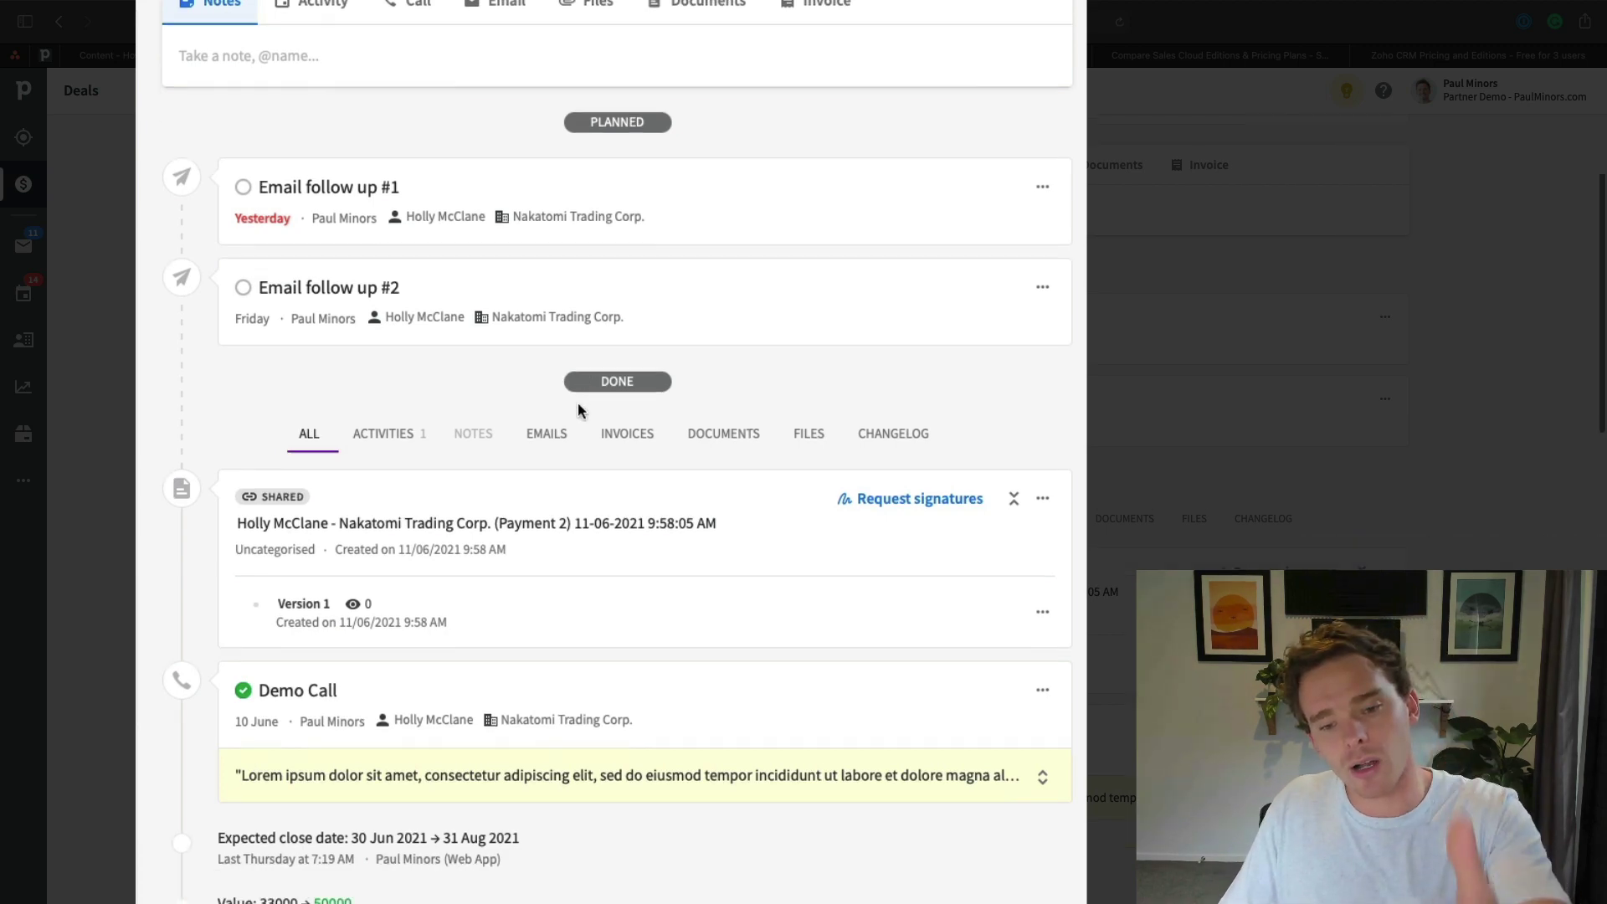
pyautogui.scroll(-7, 580, 410)
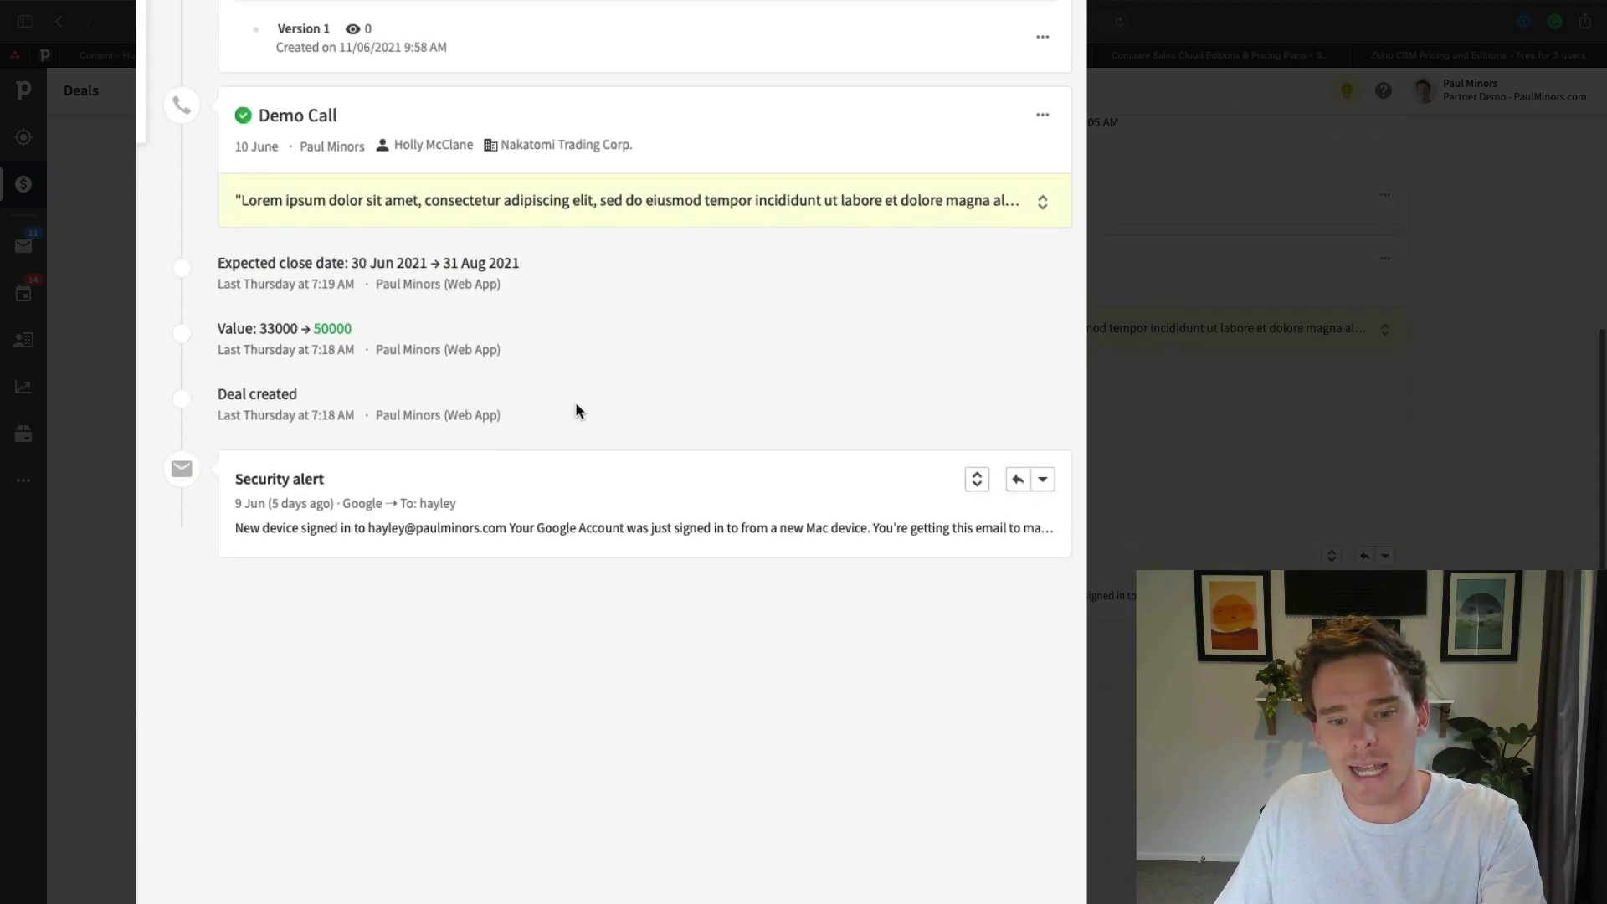
pyautogui.scroll(5, 575, 411)
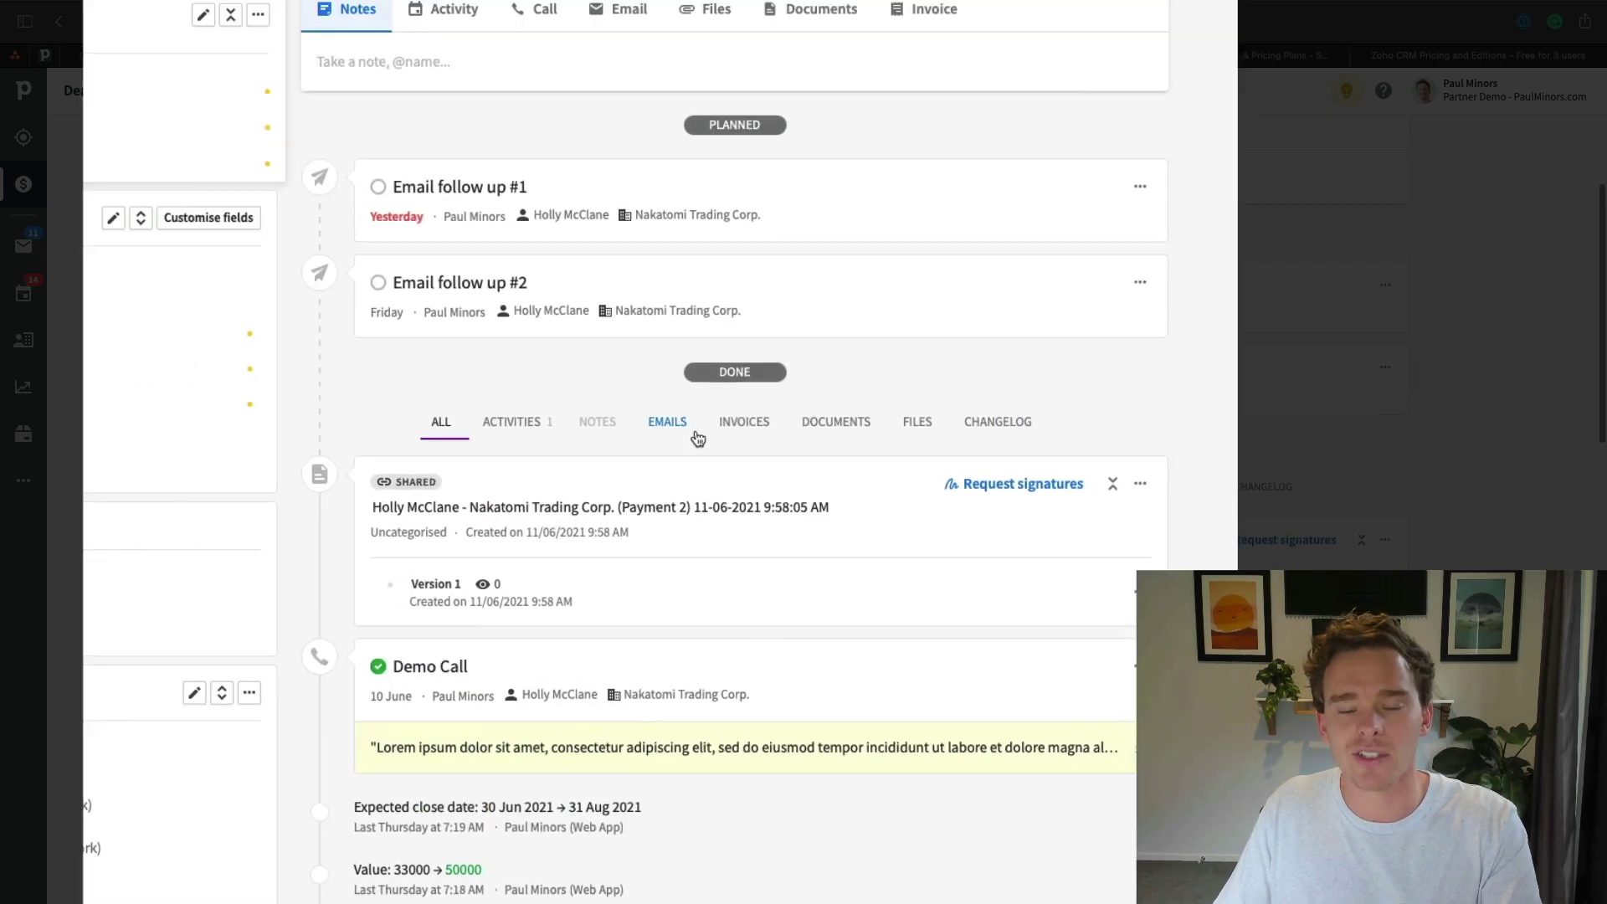
pyautogui.scroll(3, 1005, 500)
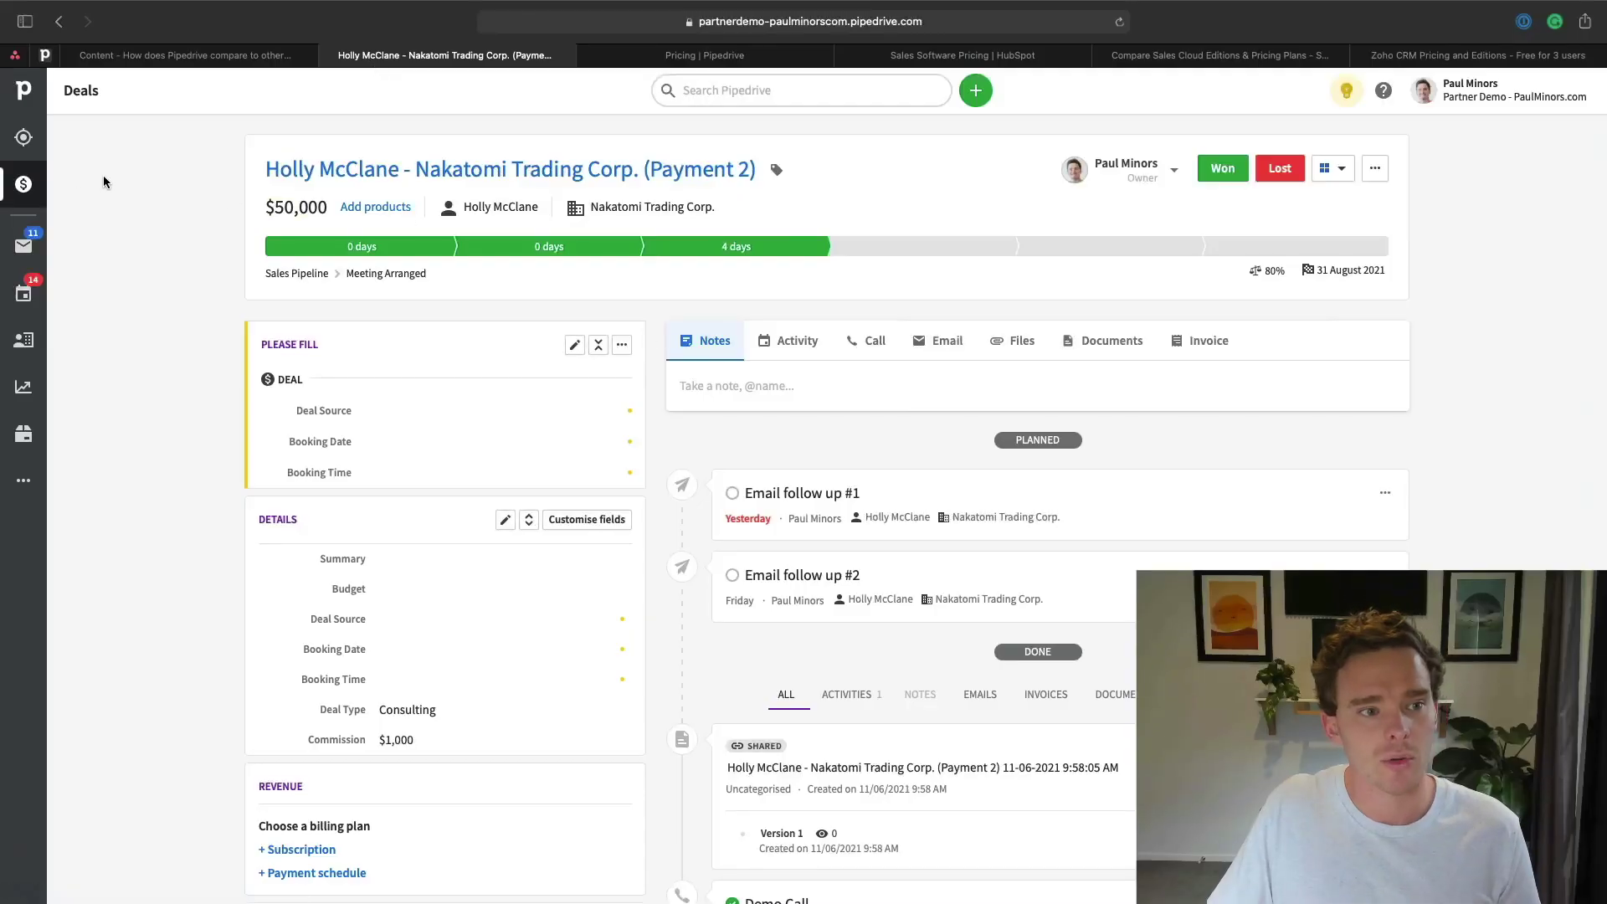
pyautogui.click(24, 184)
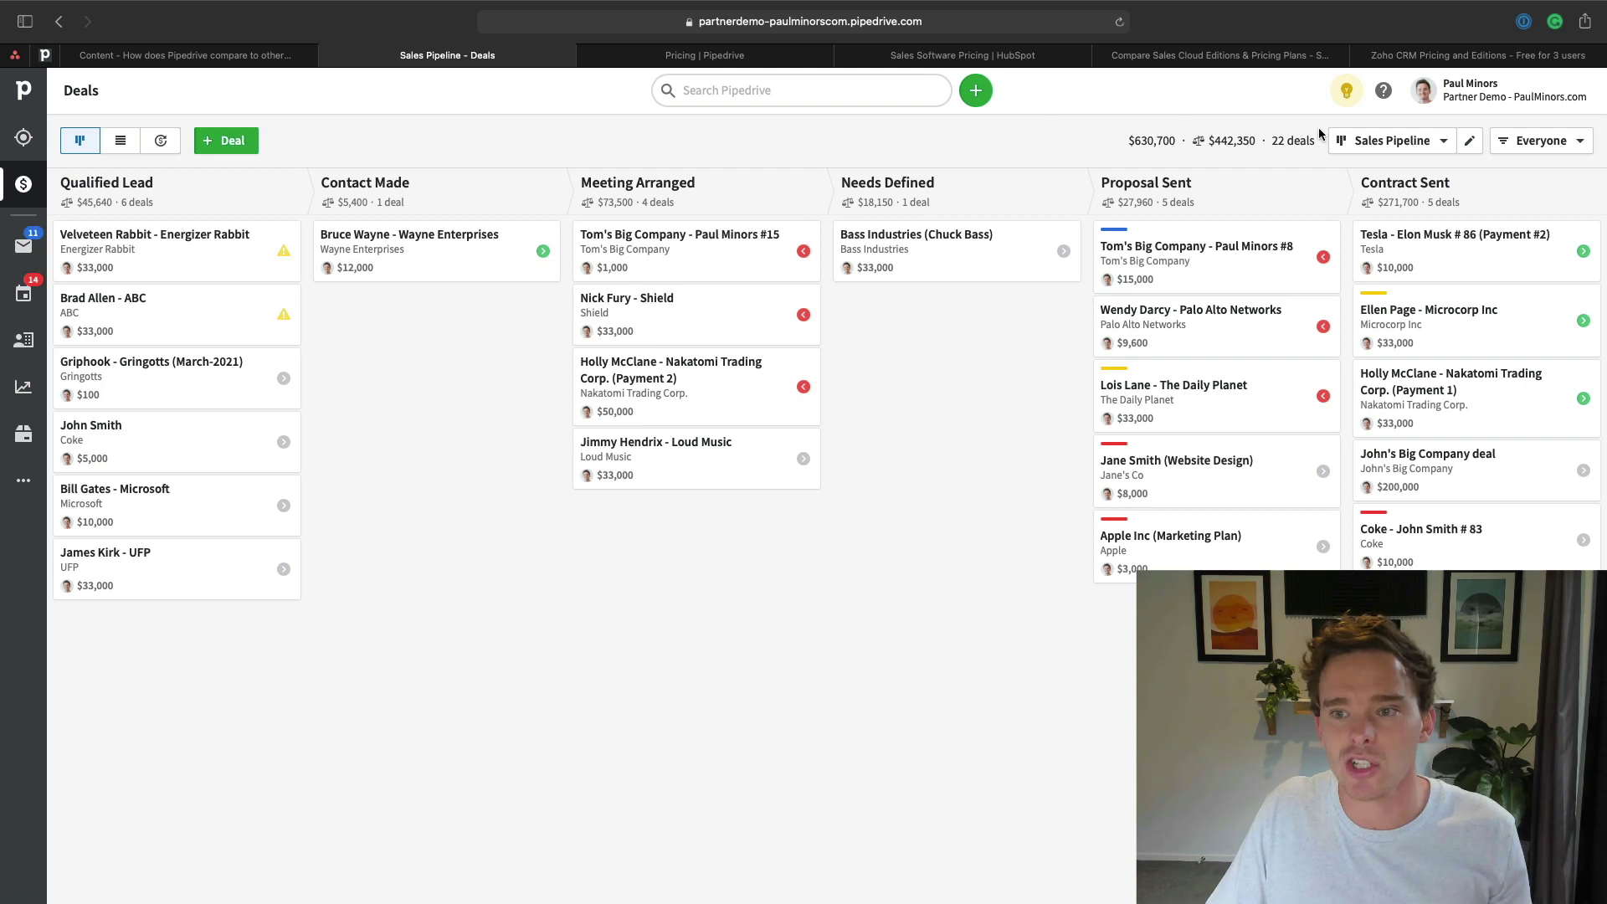
pyautogui.click(1470, 141)
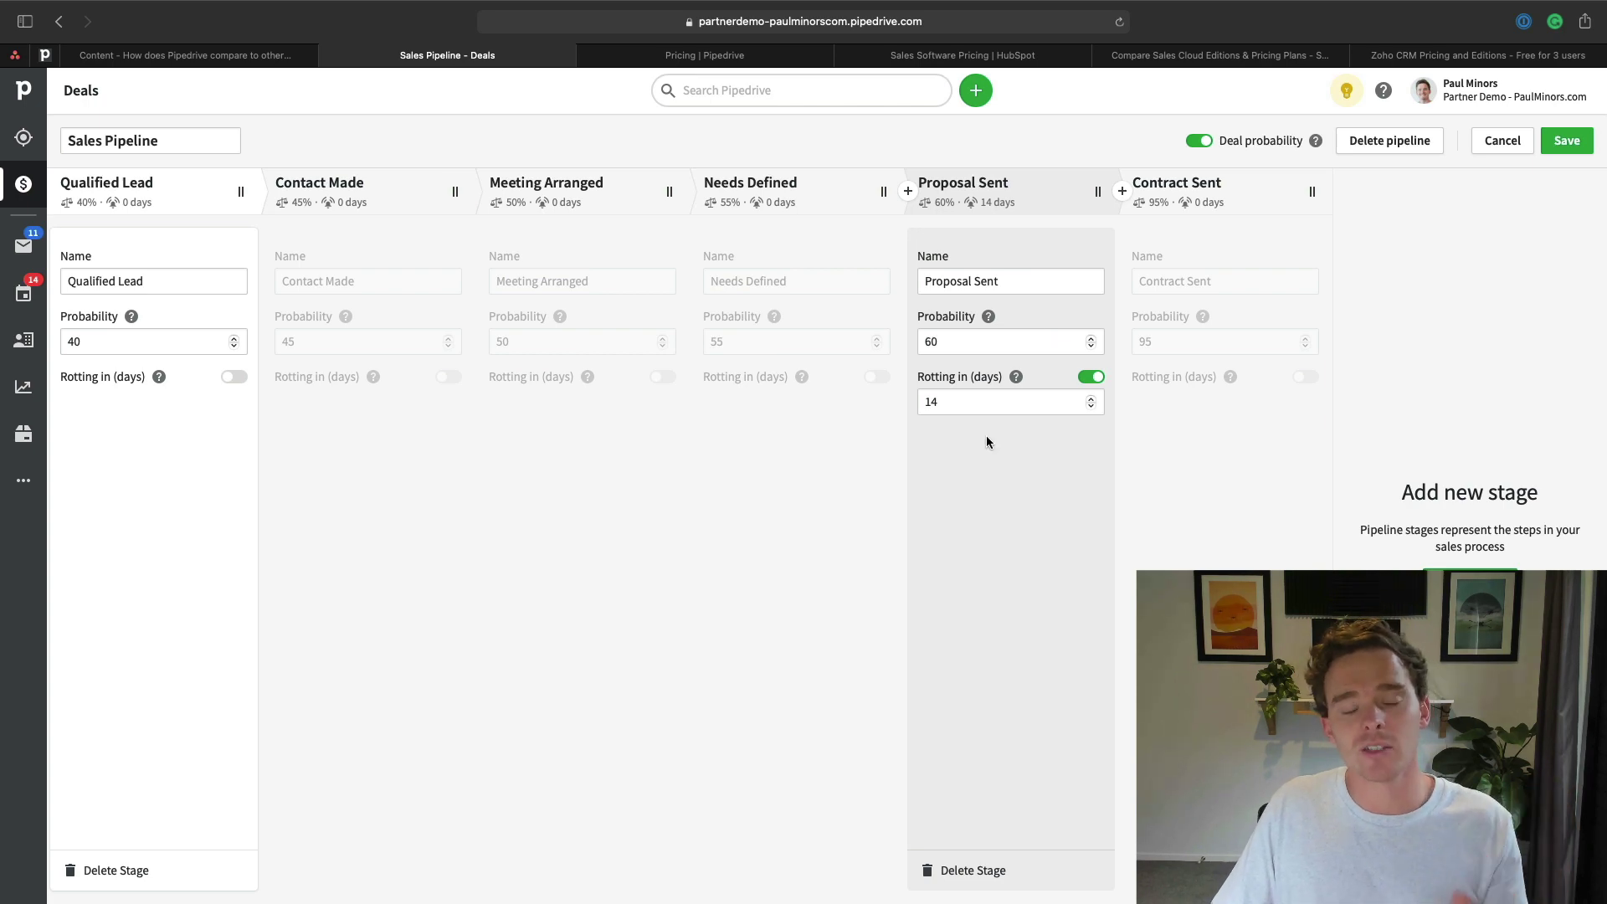
pyautogui.click(1497, 141)
pyautogui.click(710, 398)
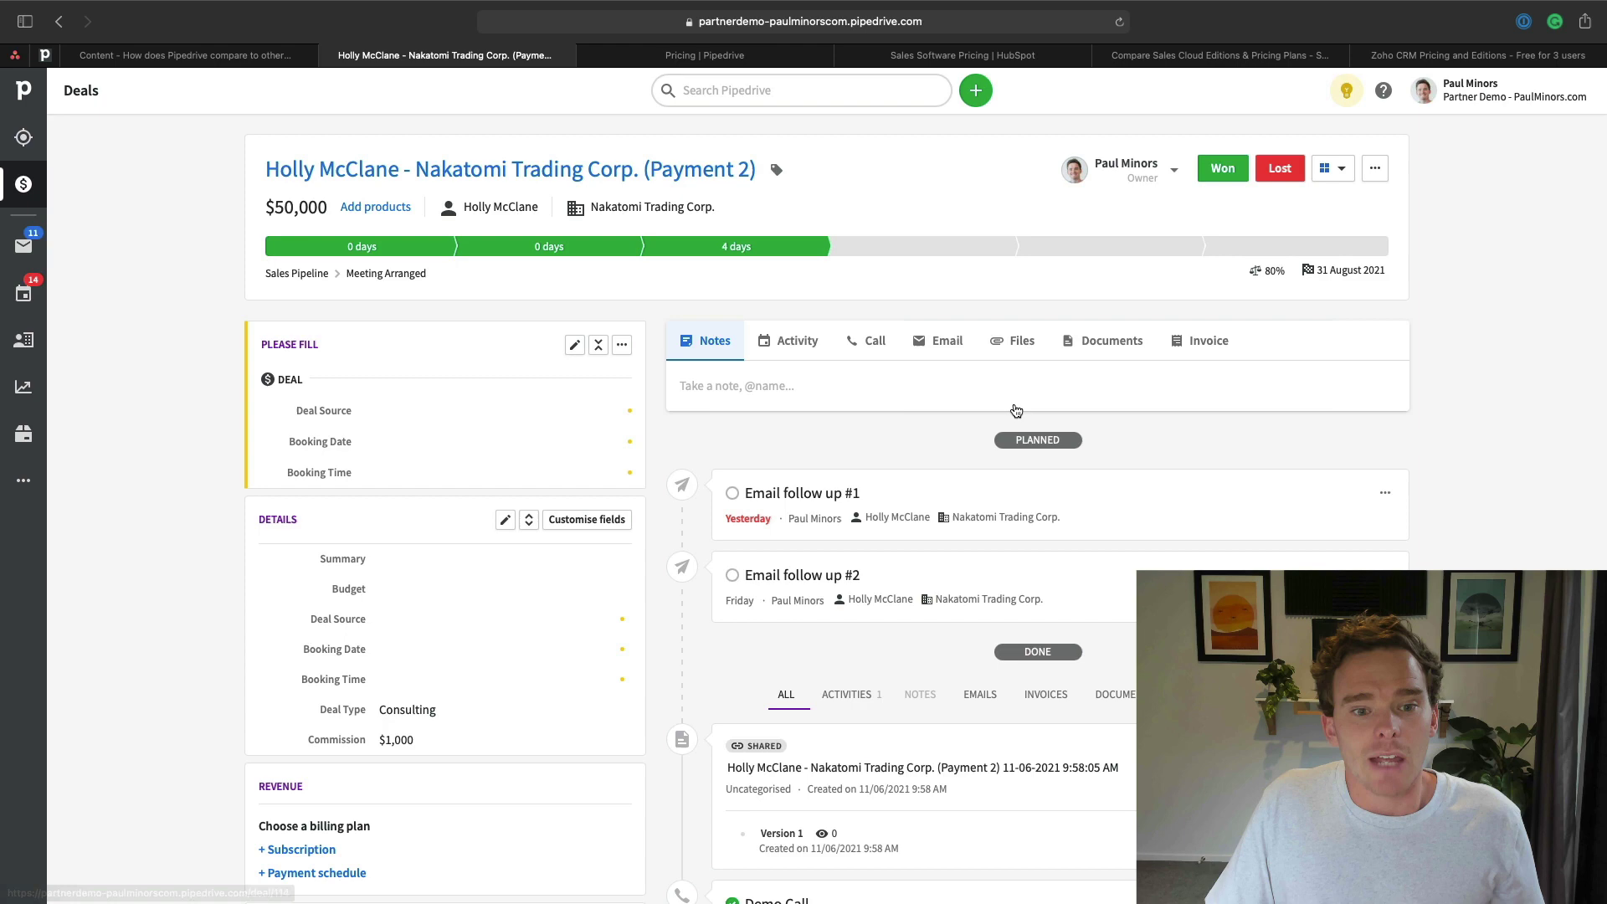
# Put the deal's Person panel fields into Customise fields mode.
pyautogui.scroll(-5, 802, 473)
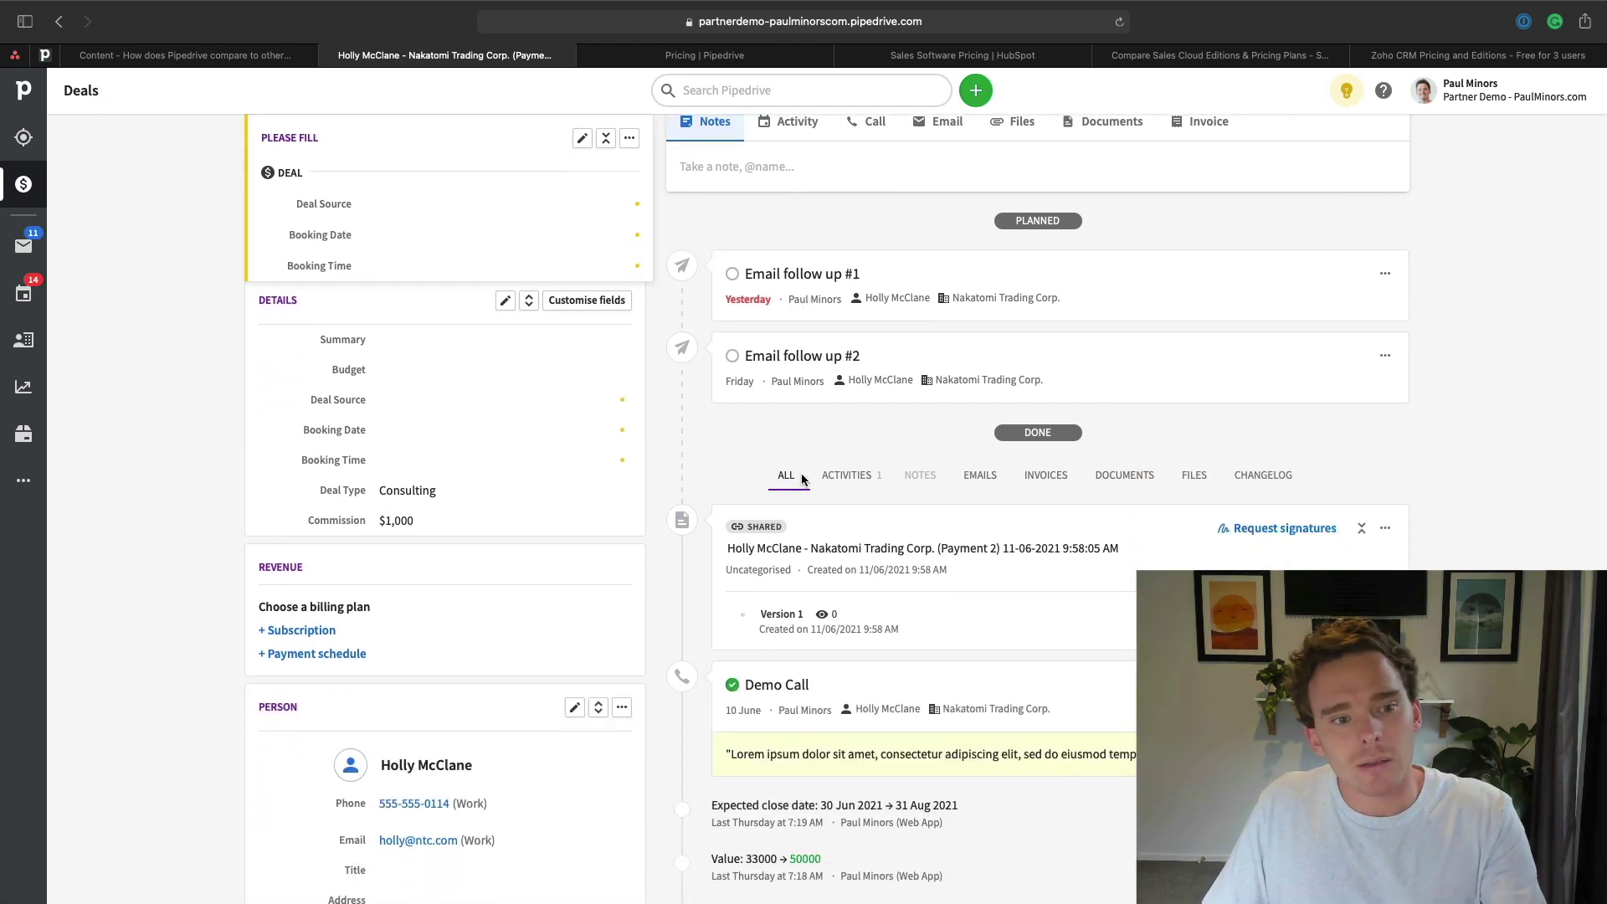
pyautogui.scroll(-5, 375, 357)
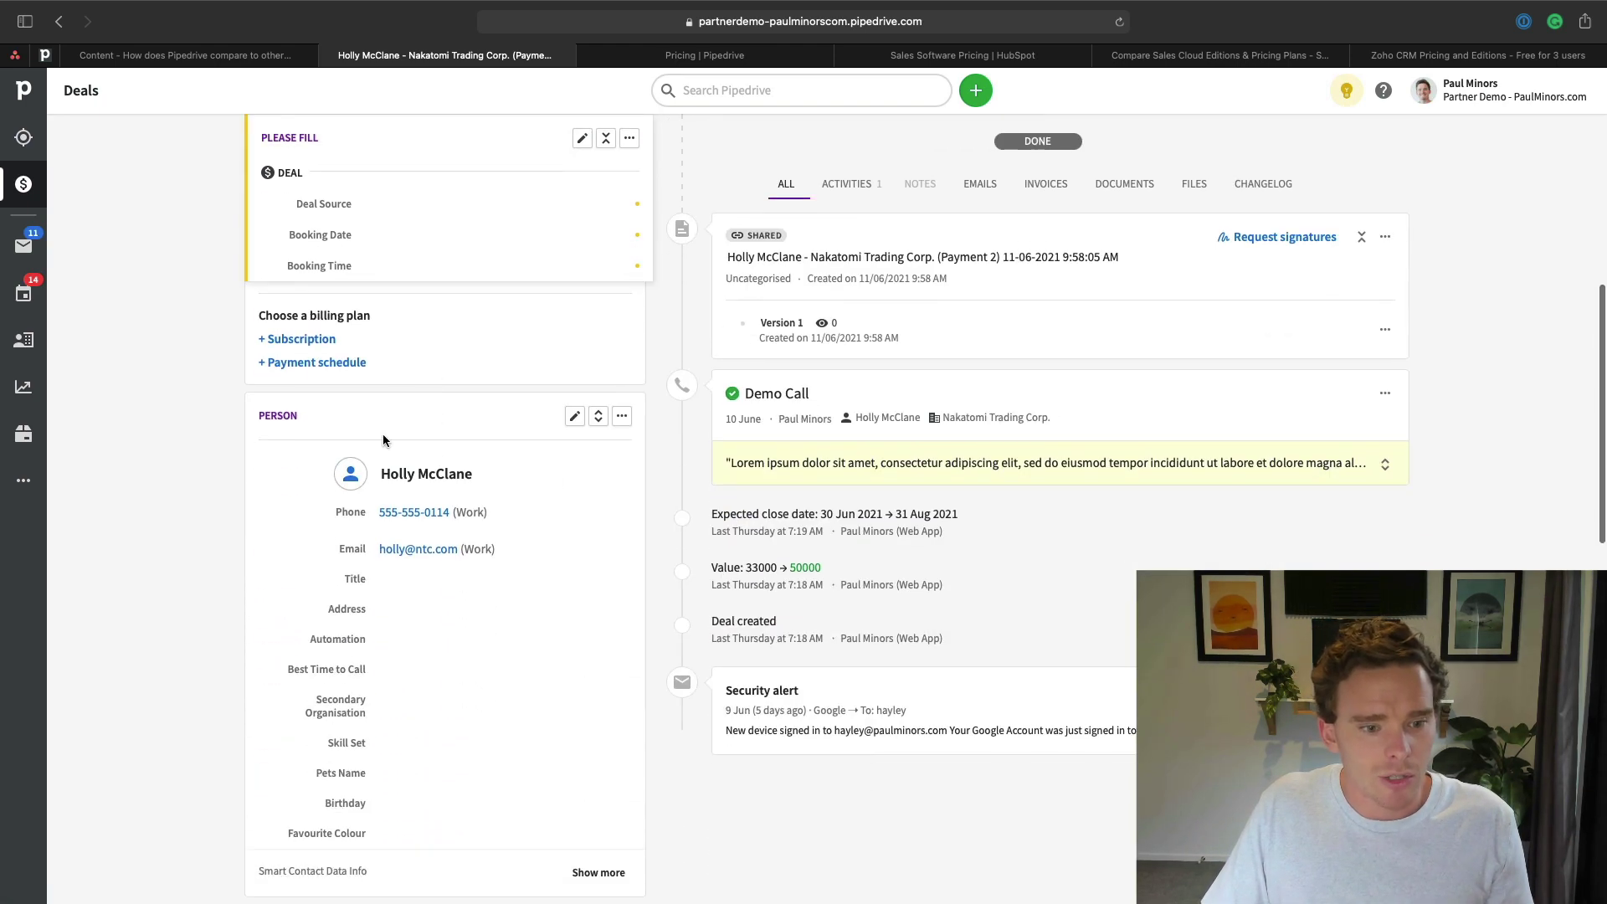
pyautogui.scroll(-5, 506, 456)
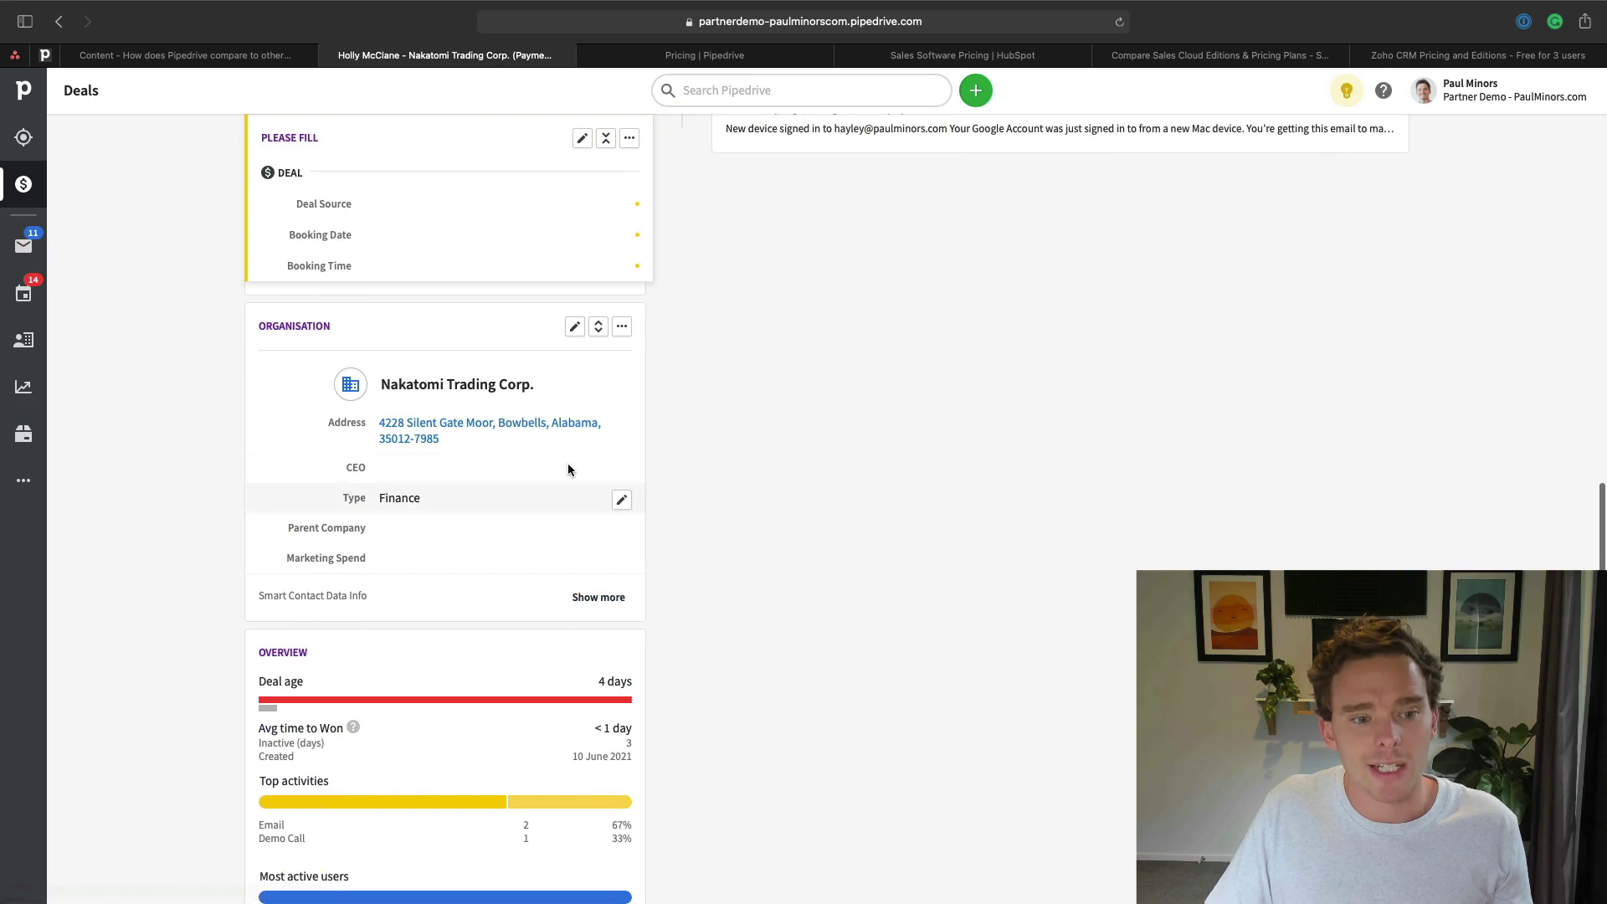
pyautogui.scroll(5, 538, 455)
pyautogui.scroll(1, 538, 463)
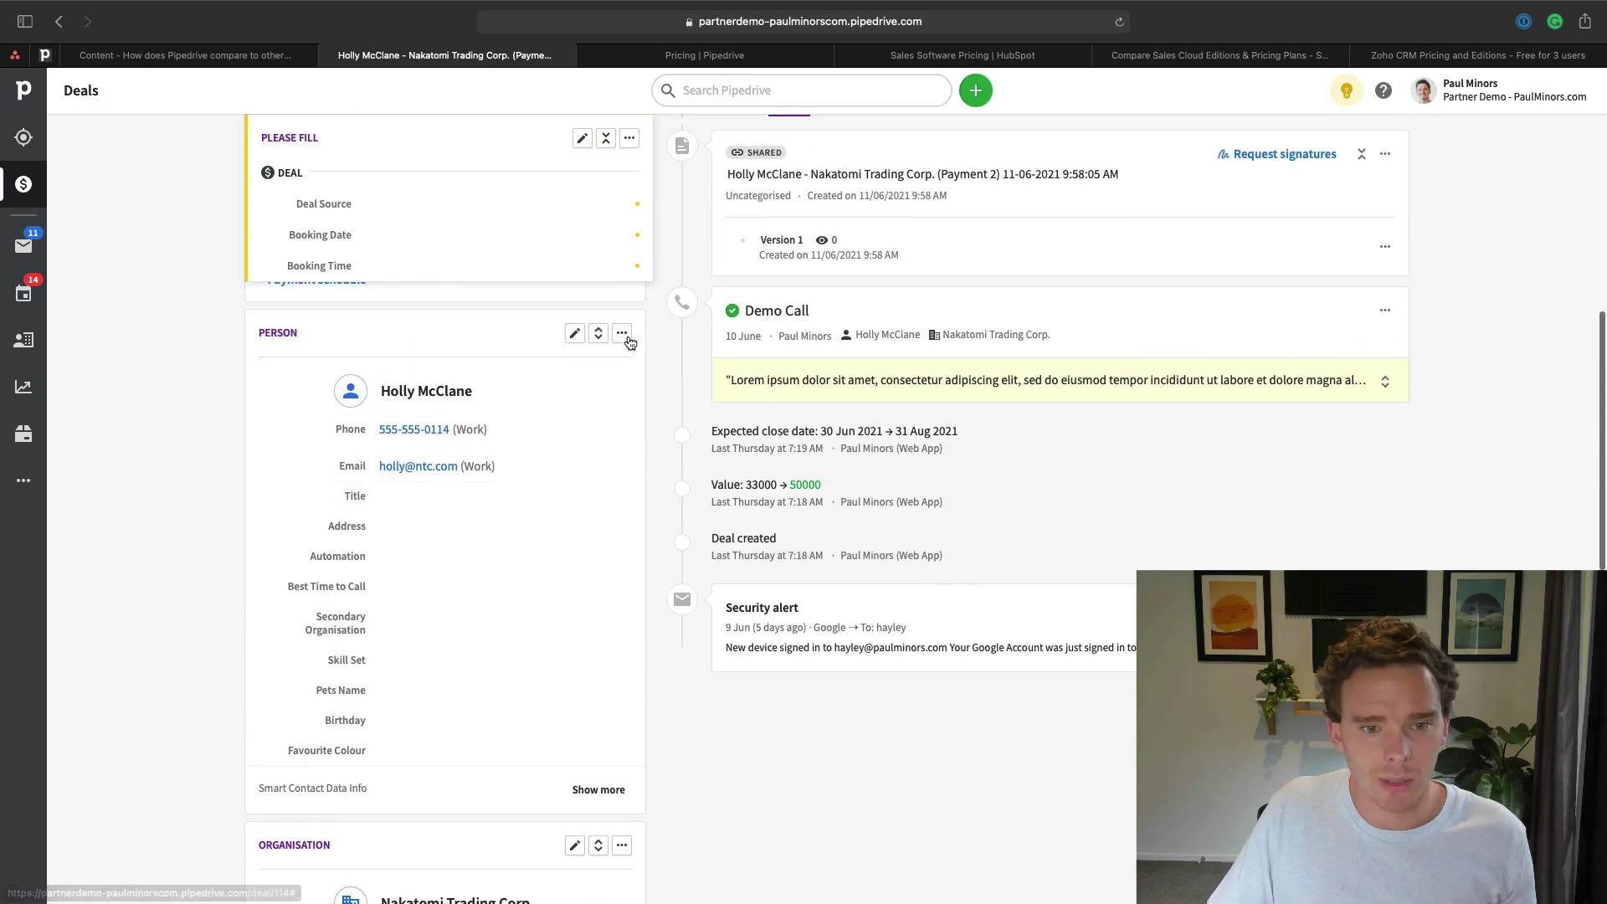
pyautogui.click(622, 334)
pyautogui.click(644, 446)
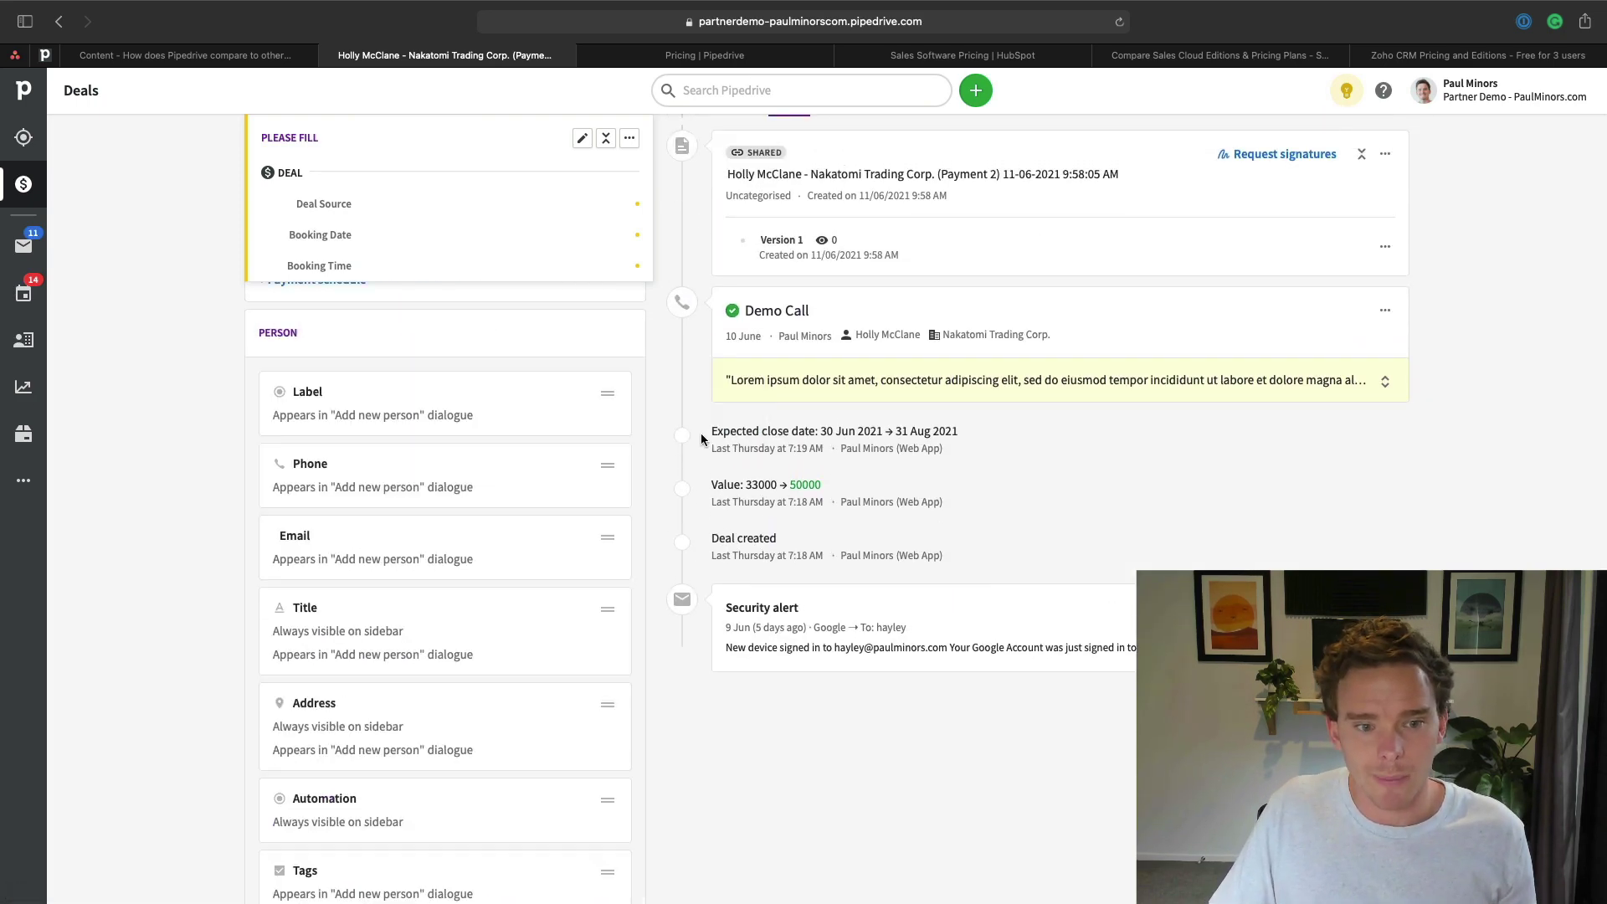
# Add a blank new Text-type person field, always visible on the sidebar.
pyautogui.scroll(-7, 558, 470)
pyautogui.scroll(-1, 480, 412)
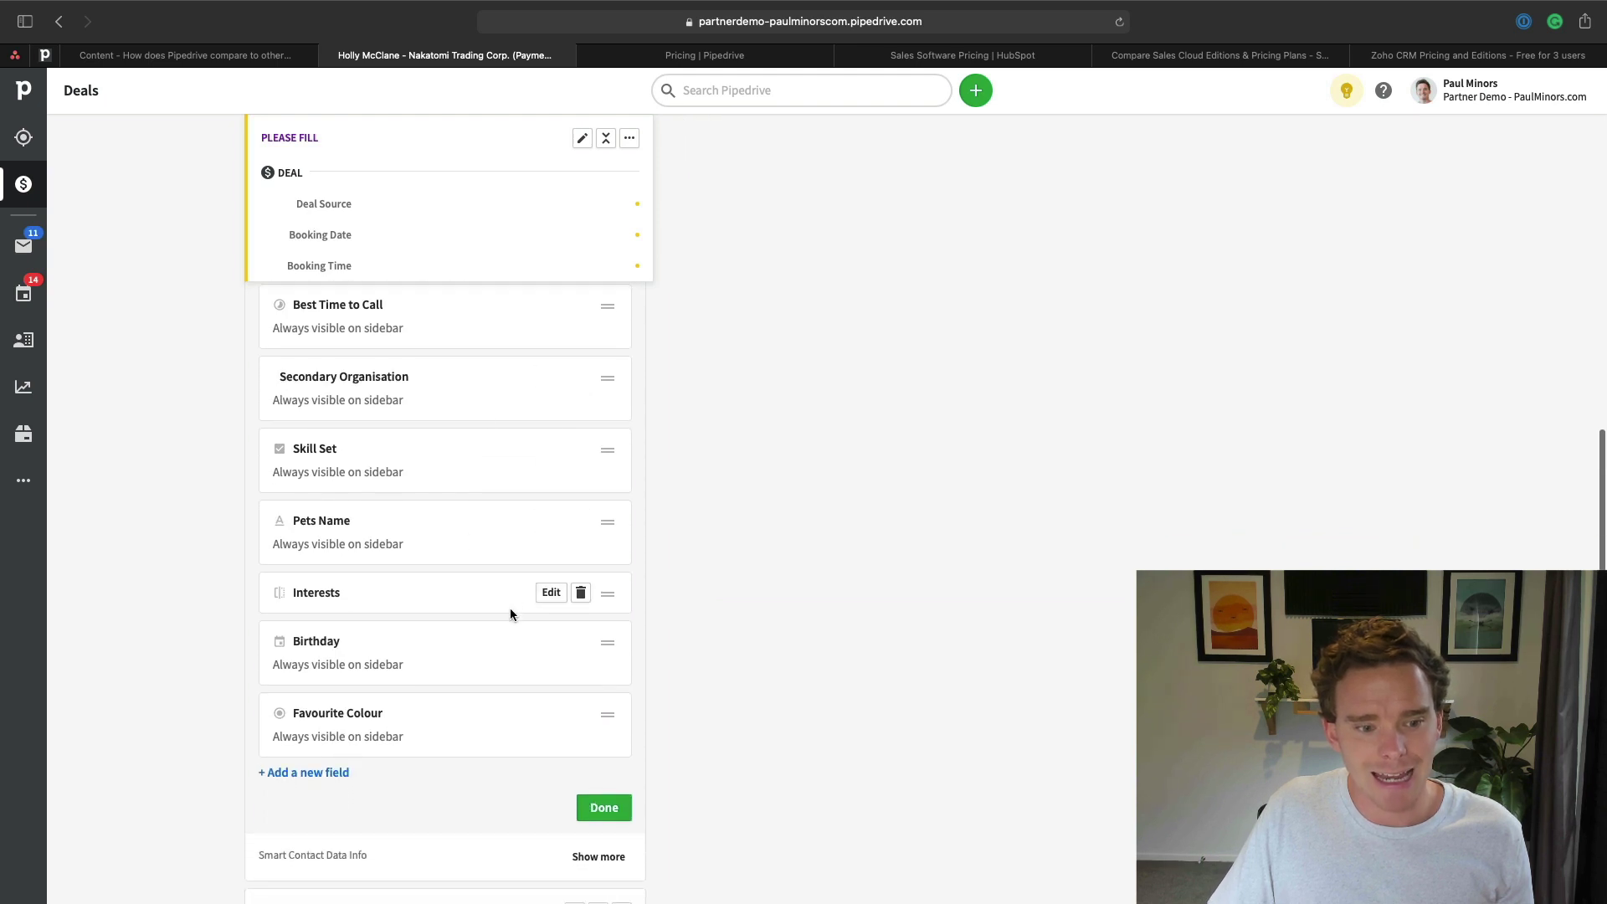
pyautogui.scroll(-2, 502, 619)
pyautogui.click(334, 666)
pyautogui.scroll(-2, 455, 584)
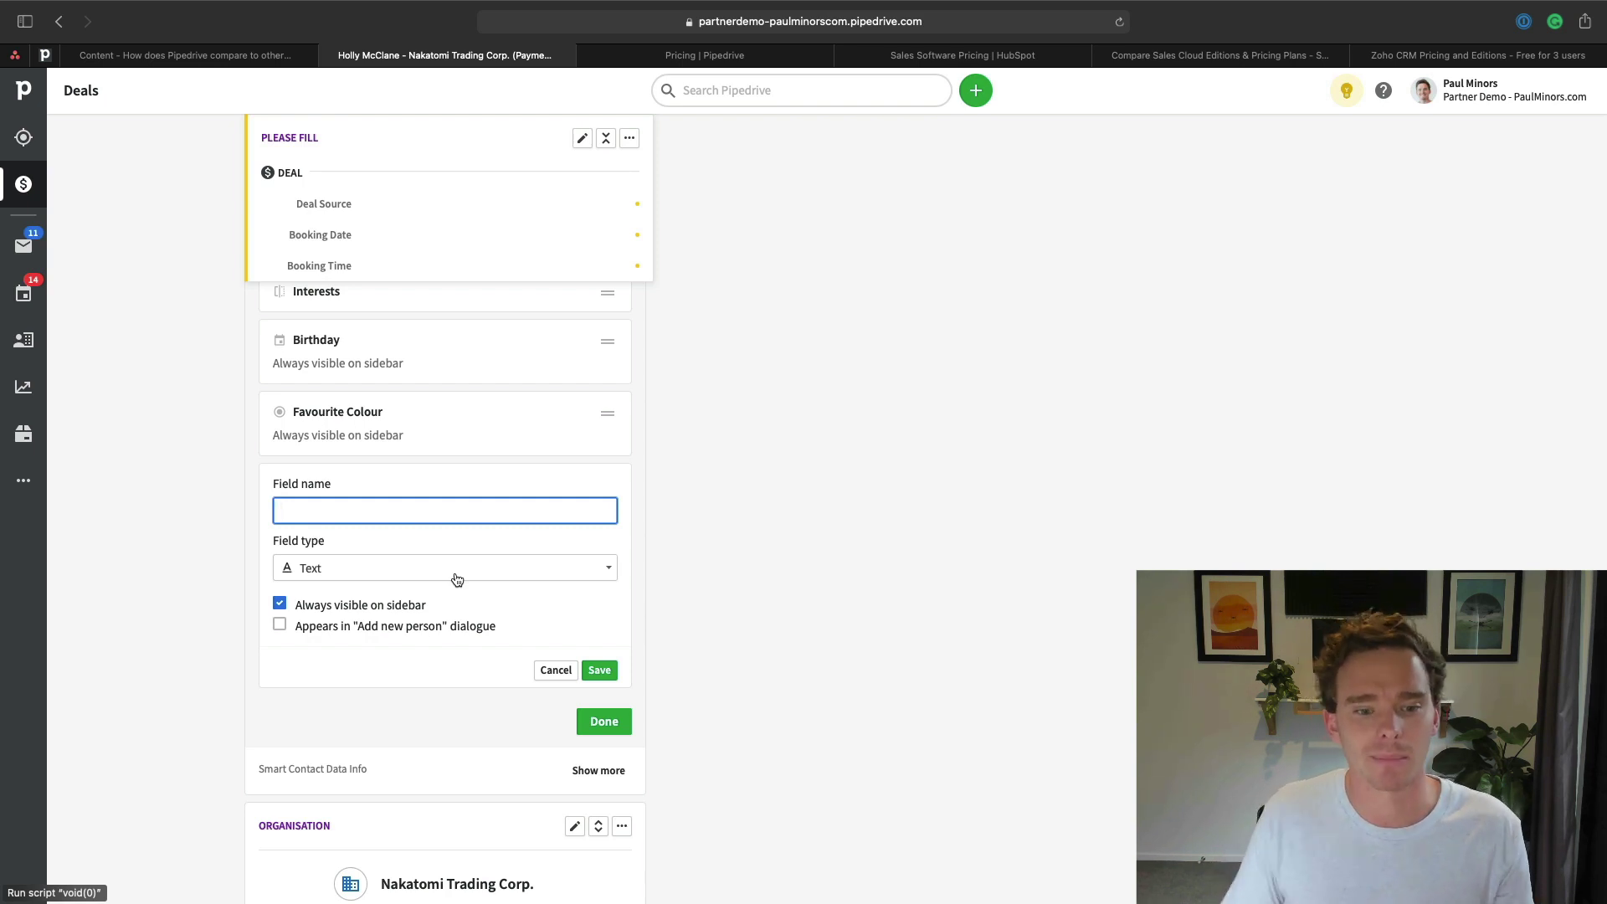
# Cancel the unsaved new person field and return to the top of the deal page.
pyautogui.click(556, 669)
pyautogui.scroll(10, 839, 534)
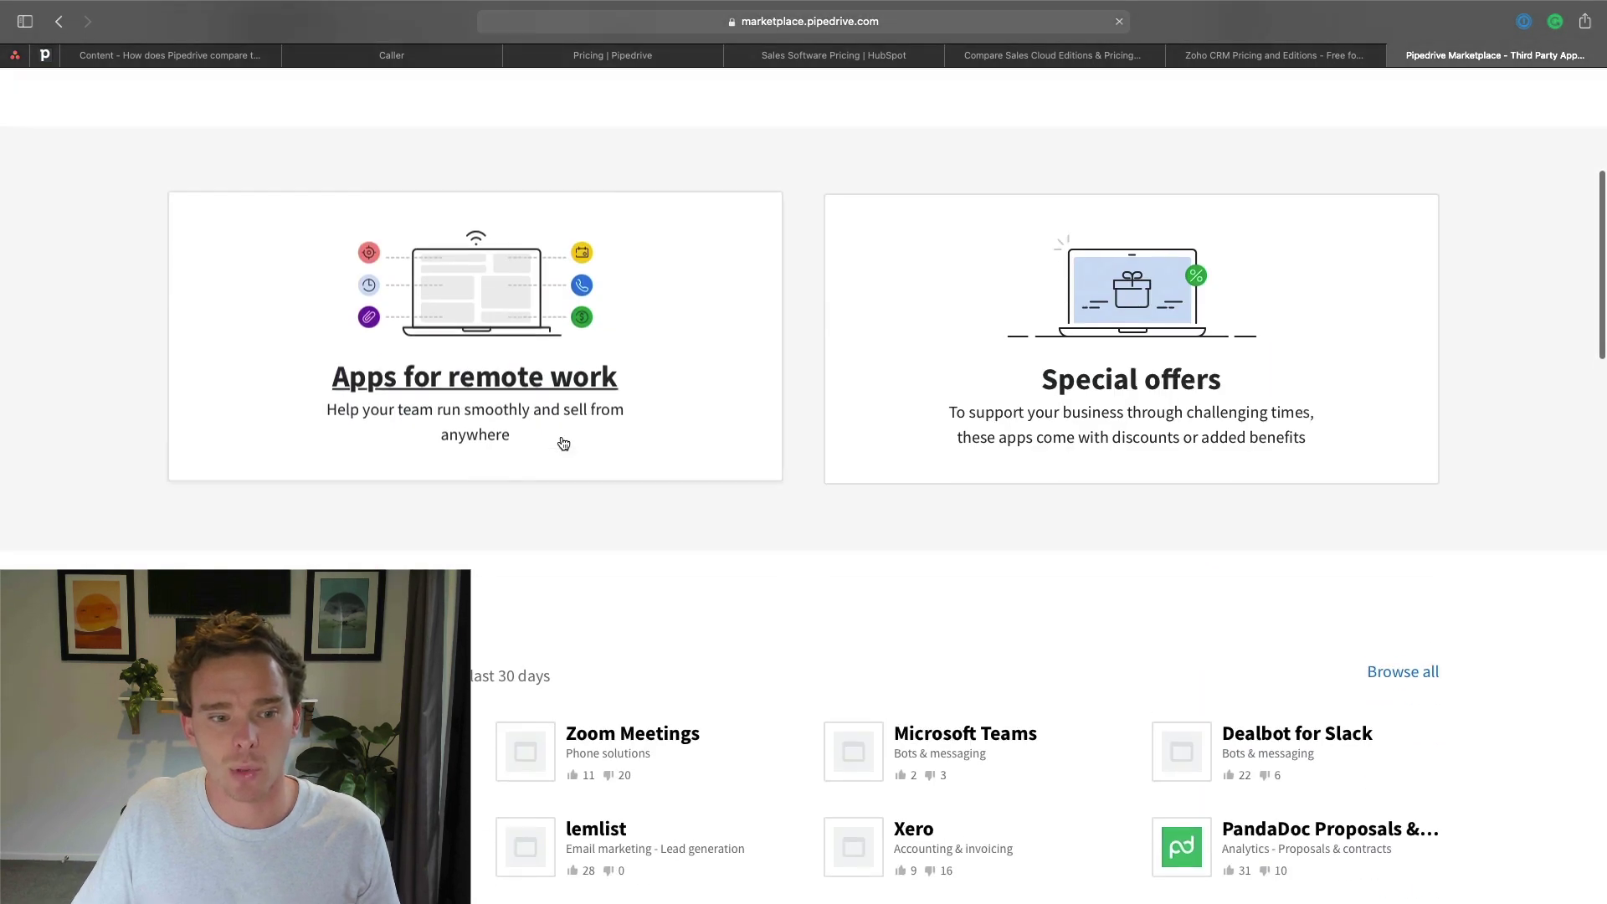
pyautogui.scroll(-6, 564, 443)
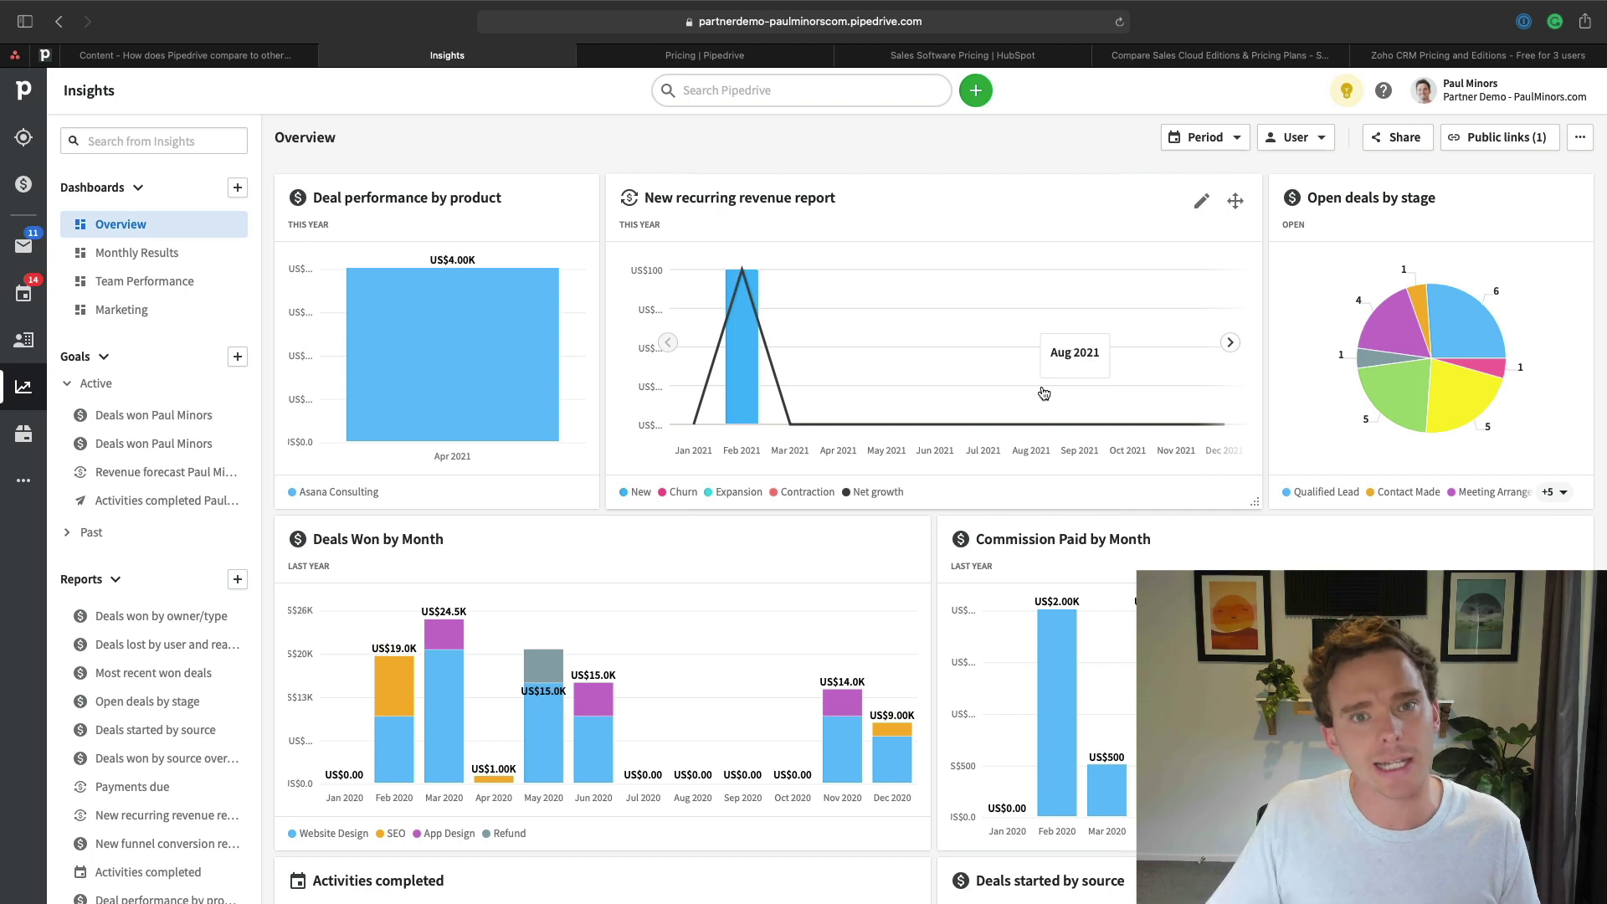
# Start building a new deals-based Performance report in Insights.
pyautogui.scroll(-5, 1043, 392)
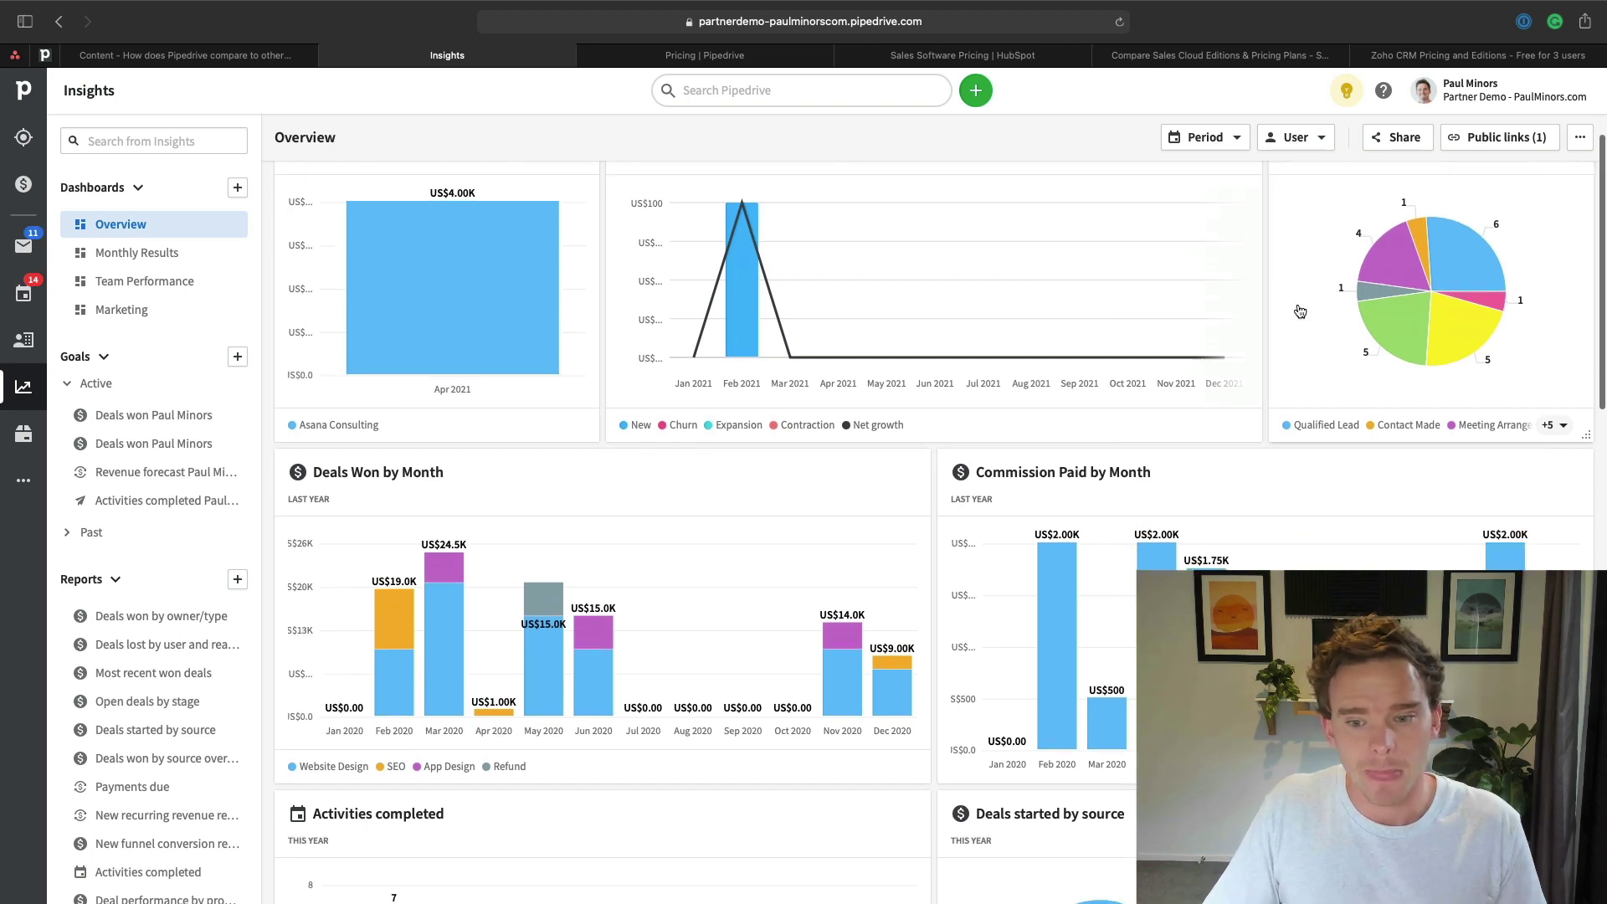
pyautogui.moveTo(1252, 328)
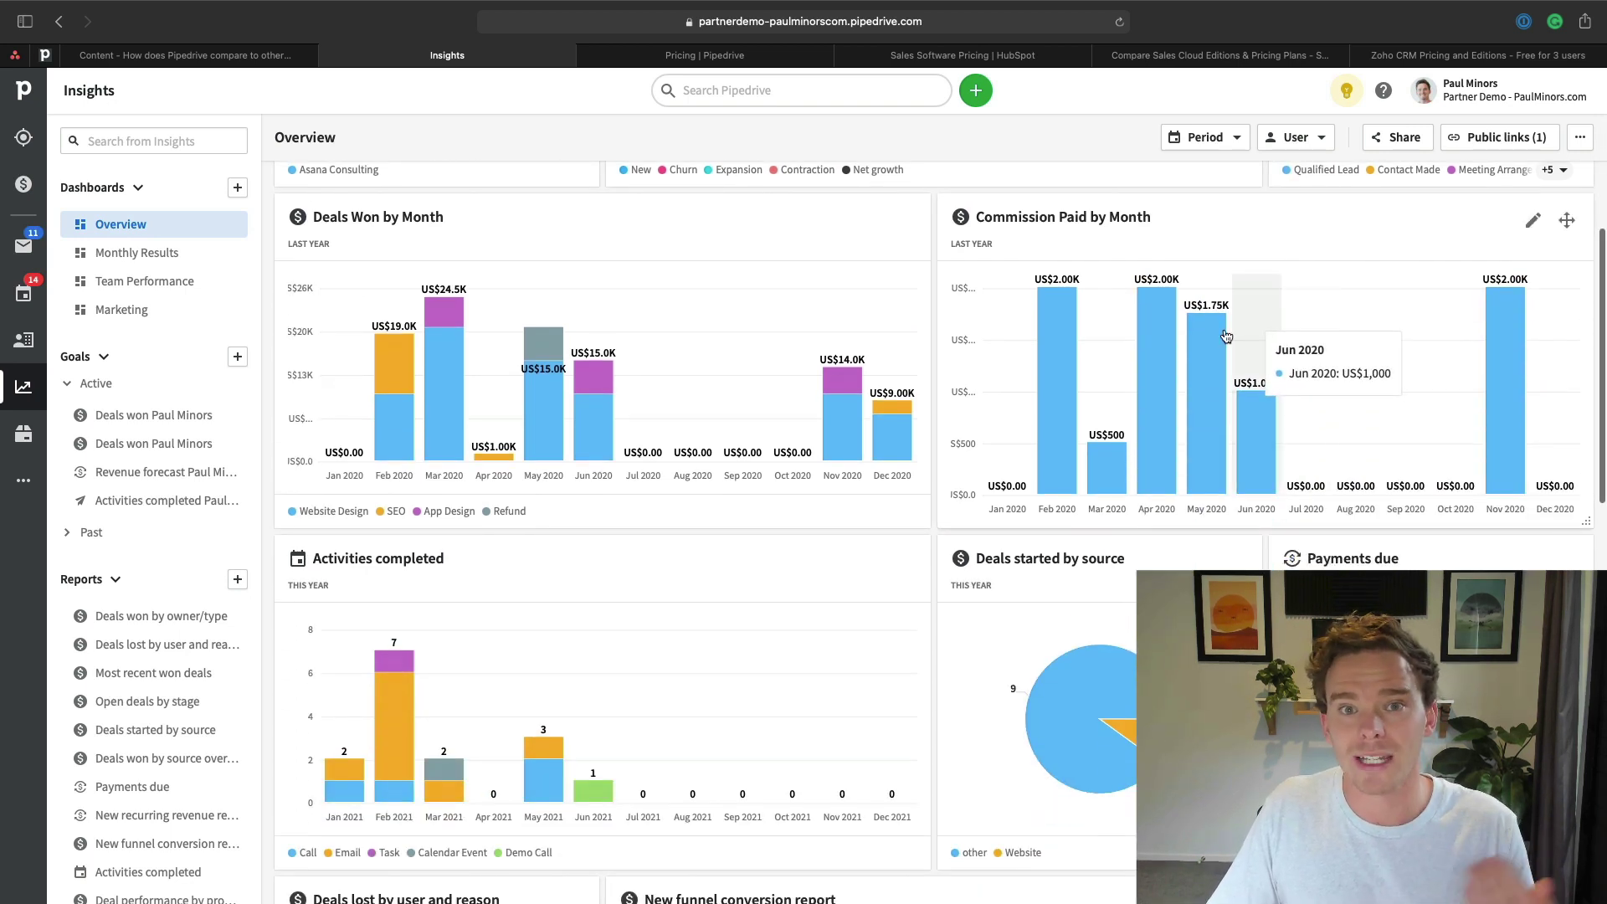
pyautogui.click(223, 580)
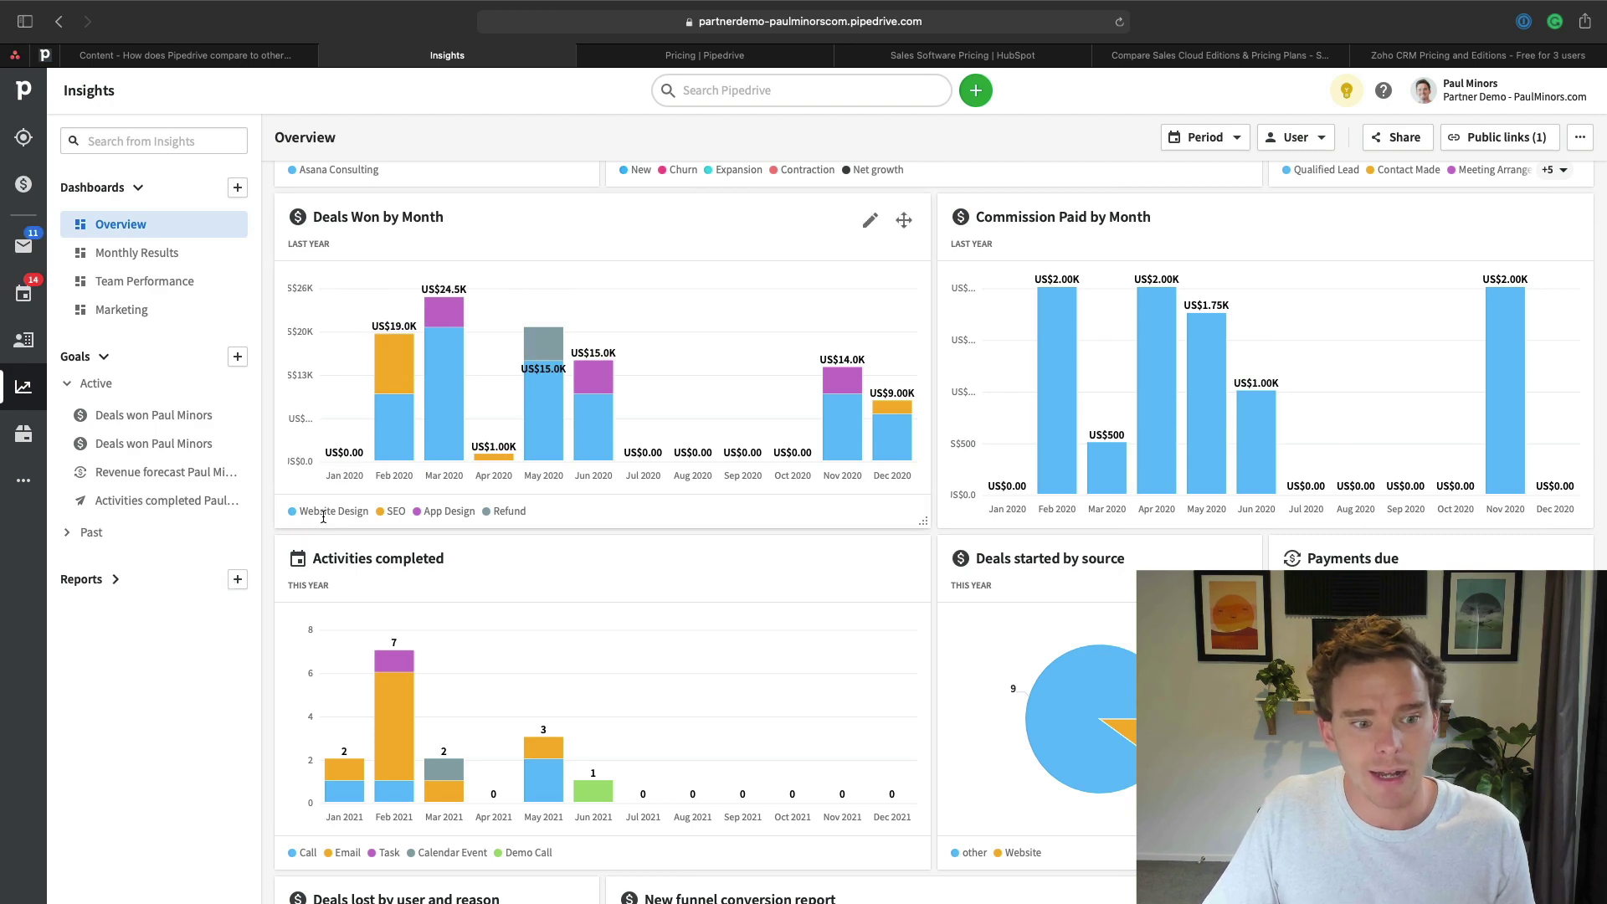
pyautogui.click(188, 584)
pyautogui.click(237, 579)
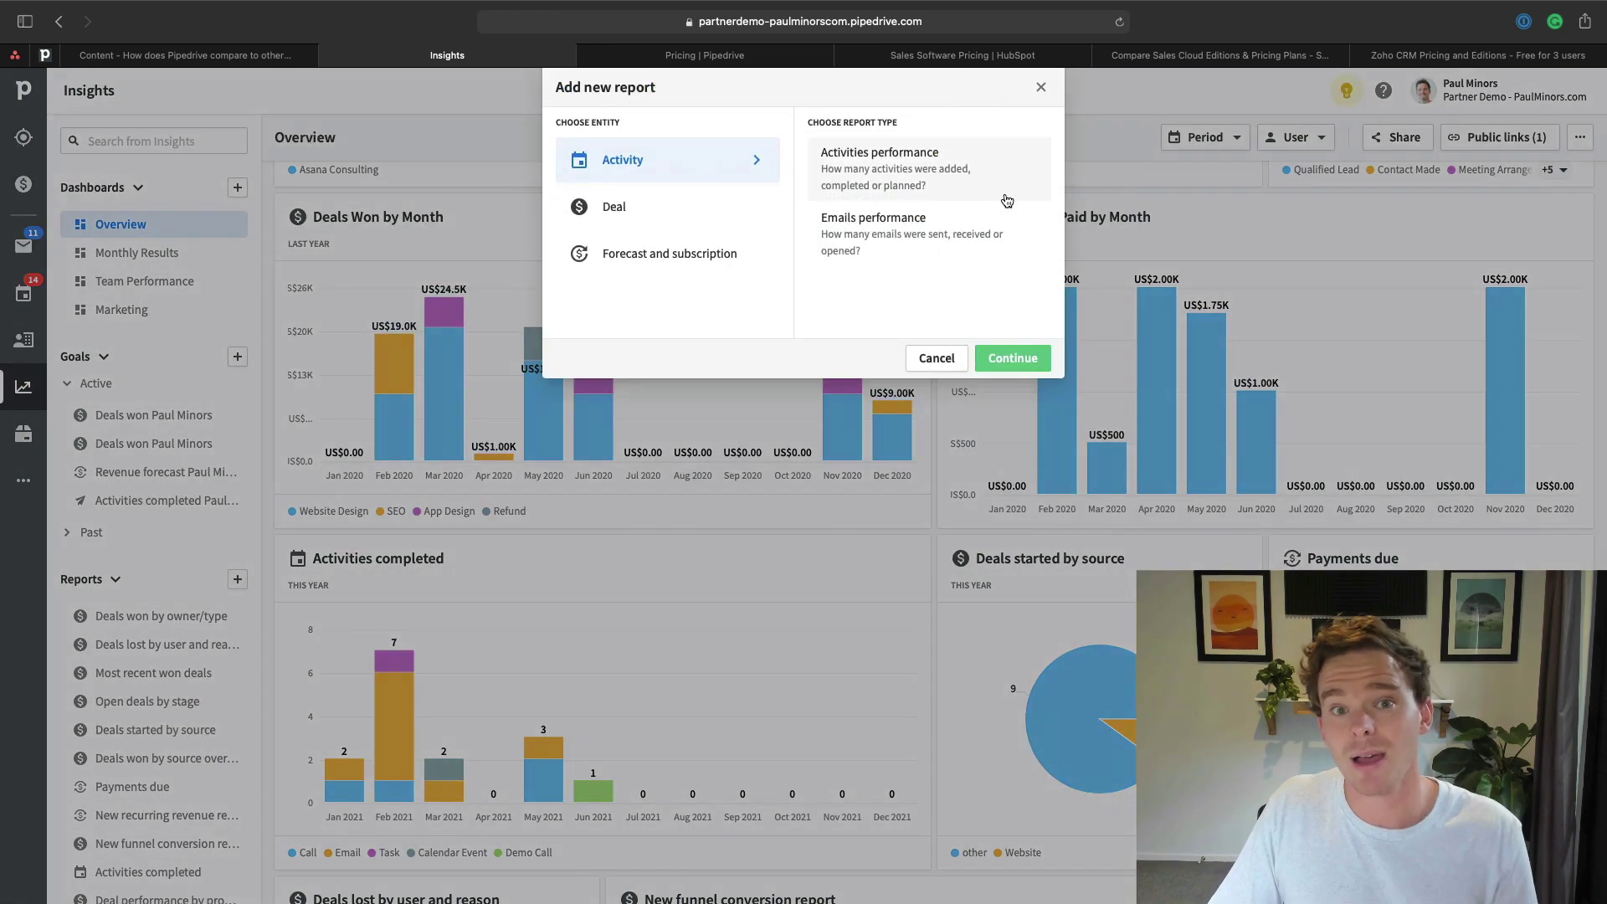
pyautogui.click(720, 206)
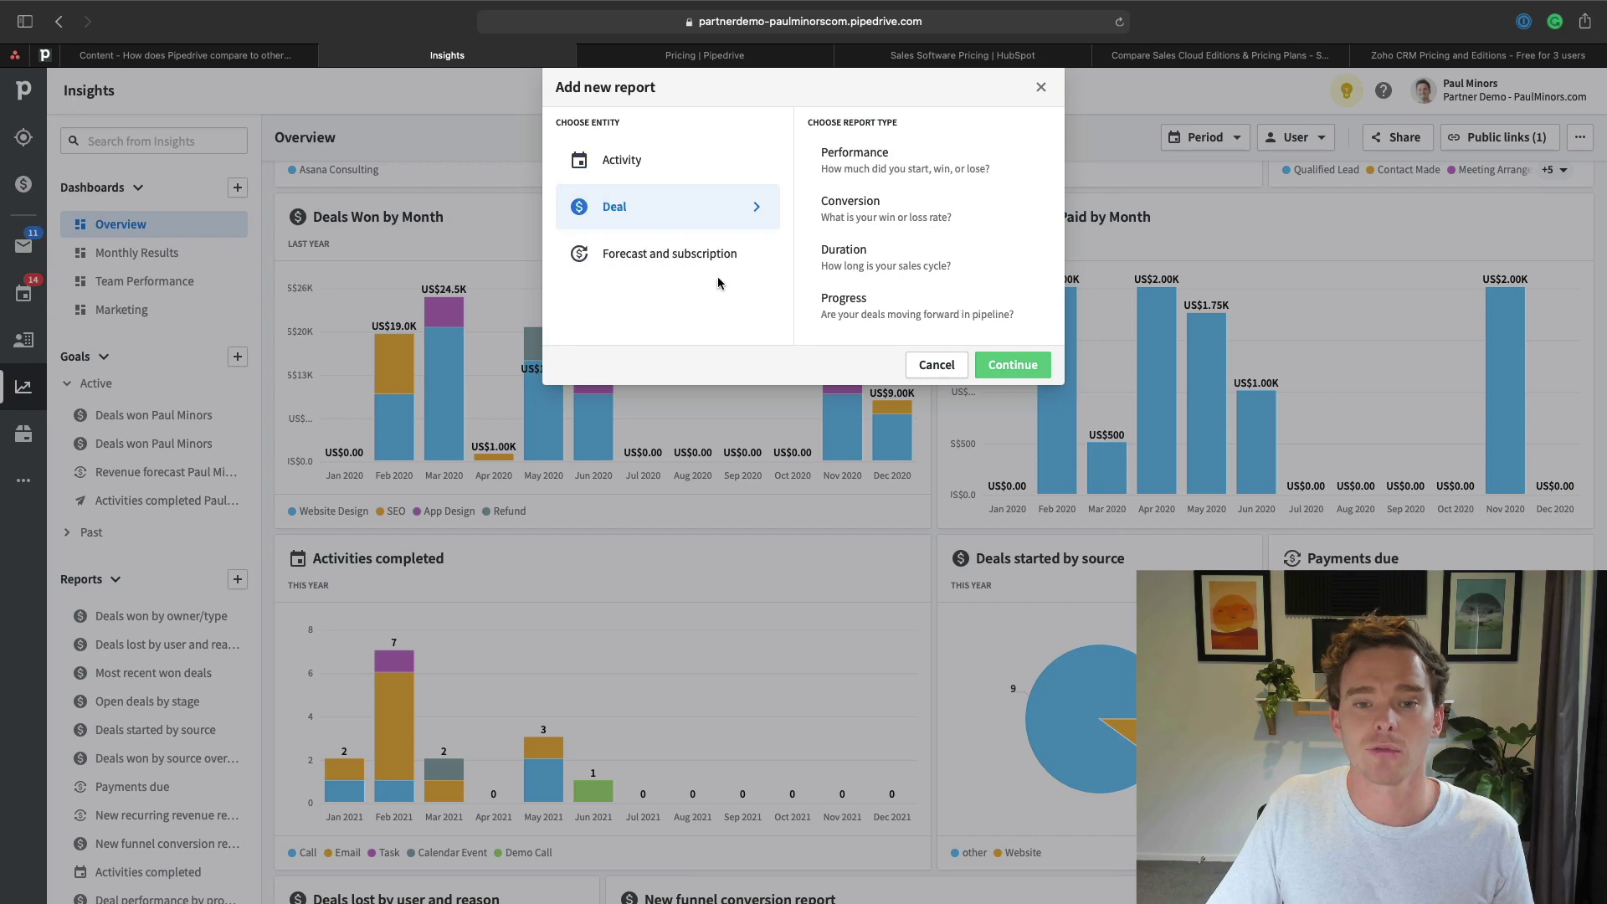
pyautogui.click(877, 177)
pyautogui.click(1008, 365)
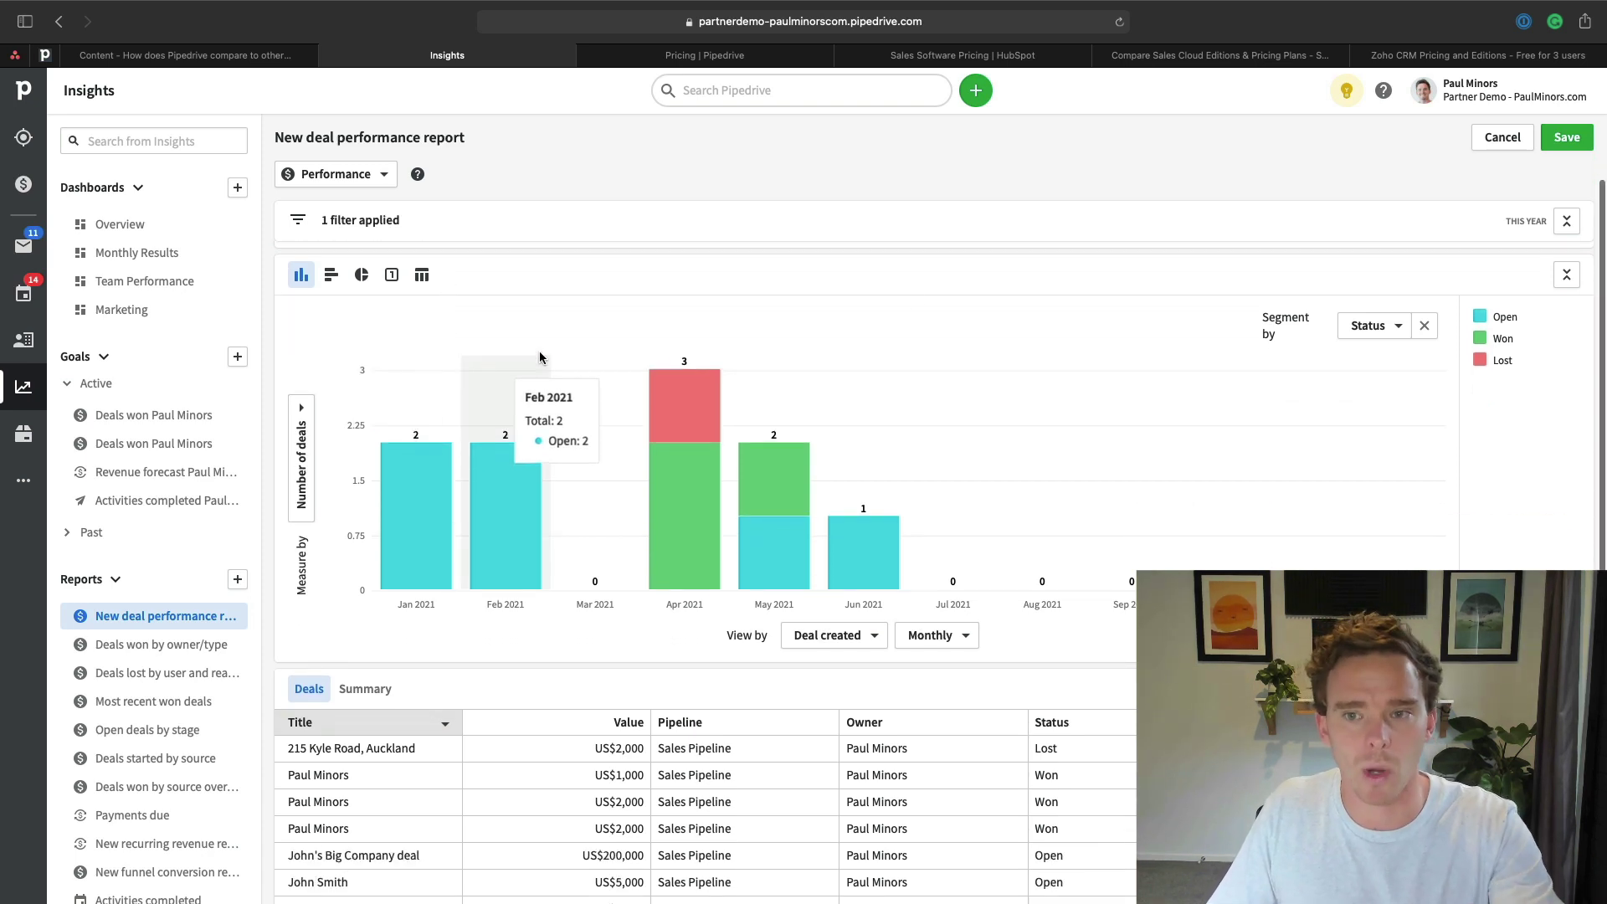
# Discard the unsaved Performance report and open the deals-won goal report.
pyautogui.moveTo(1034, 275)
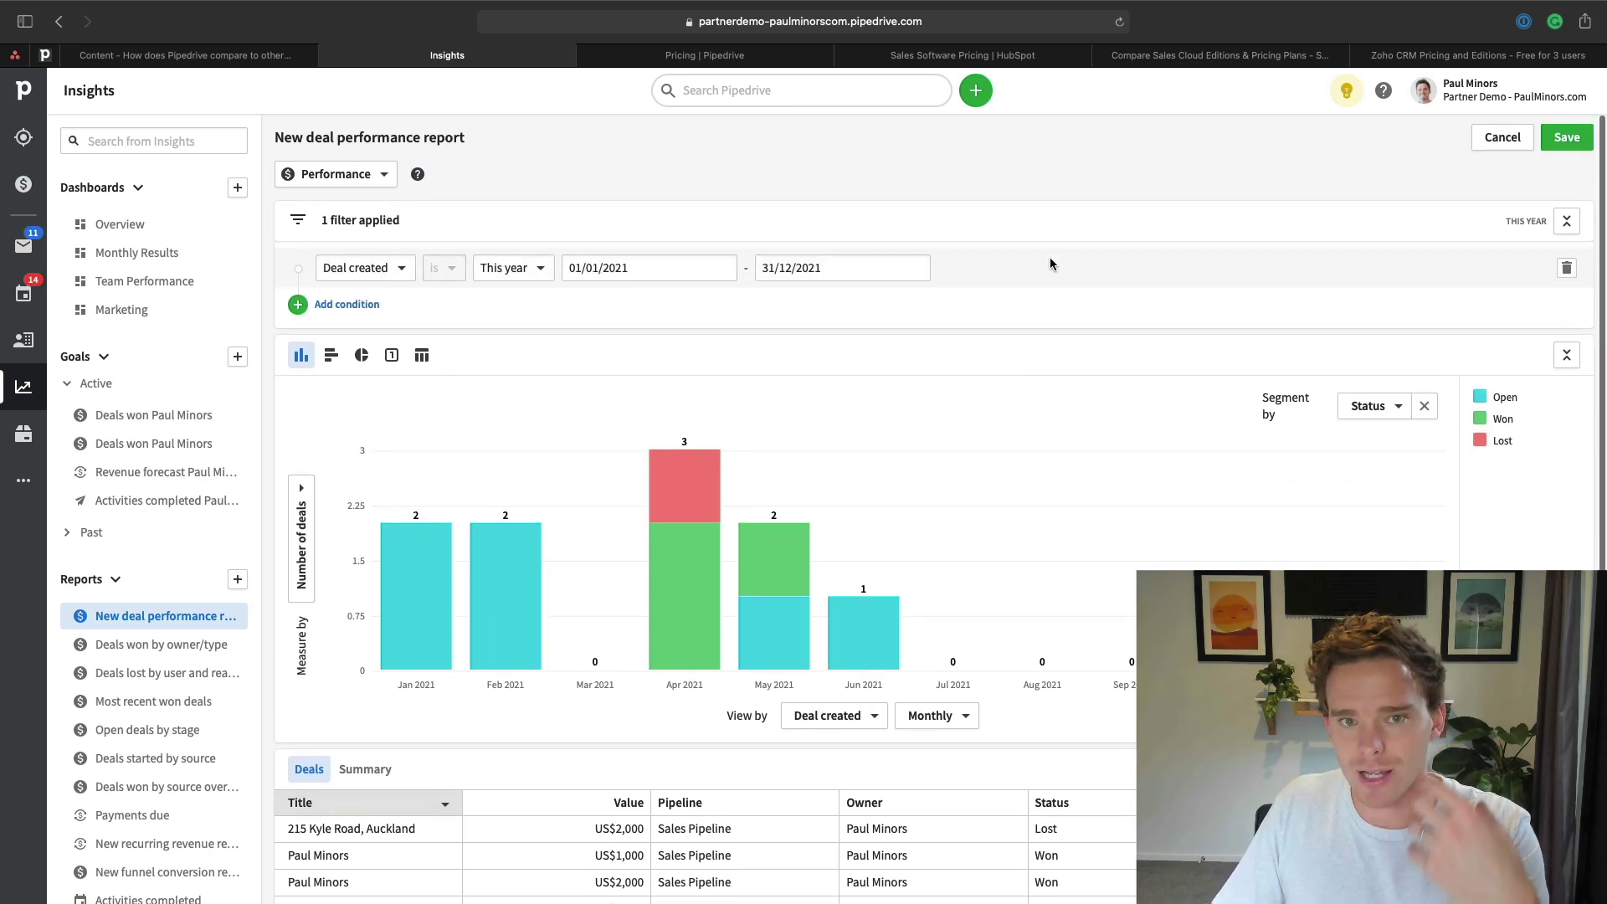
pyautogui.click(1503, 136)
pyautogui.click(958, 529)
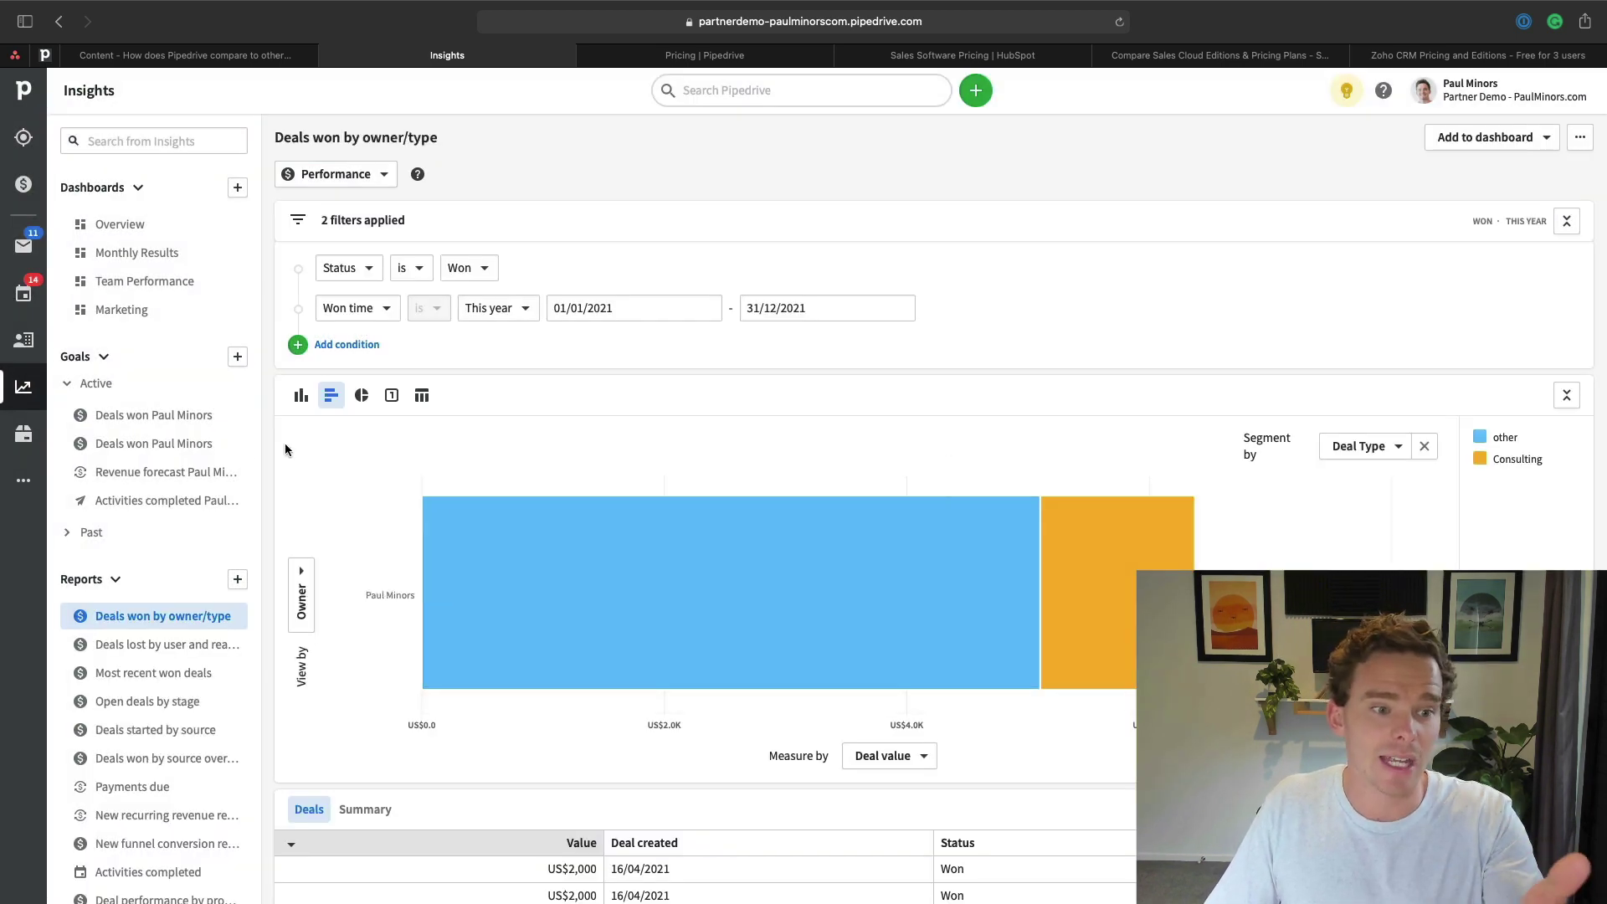
pyautogui.click(168, 416)
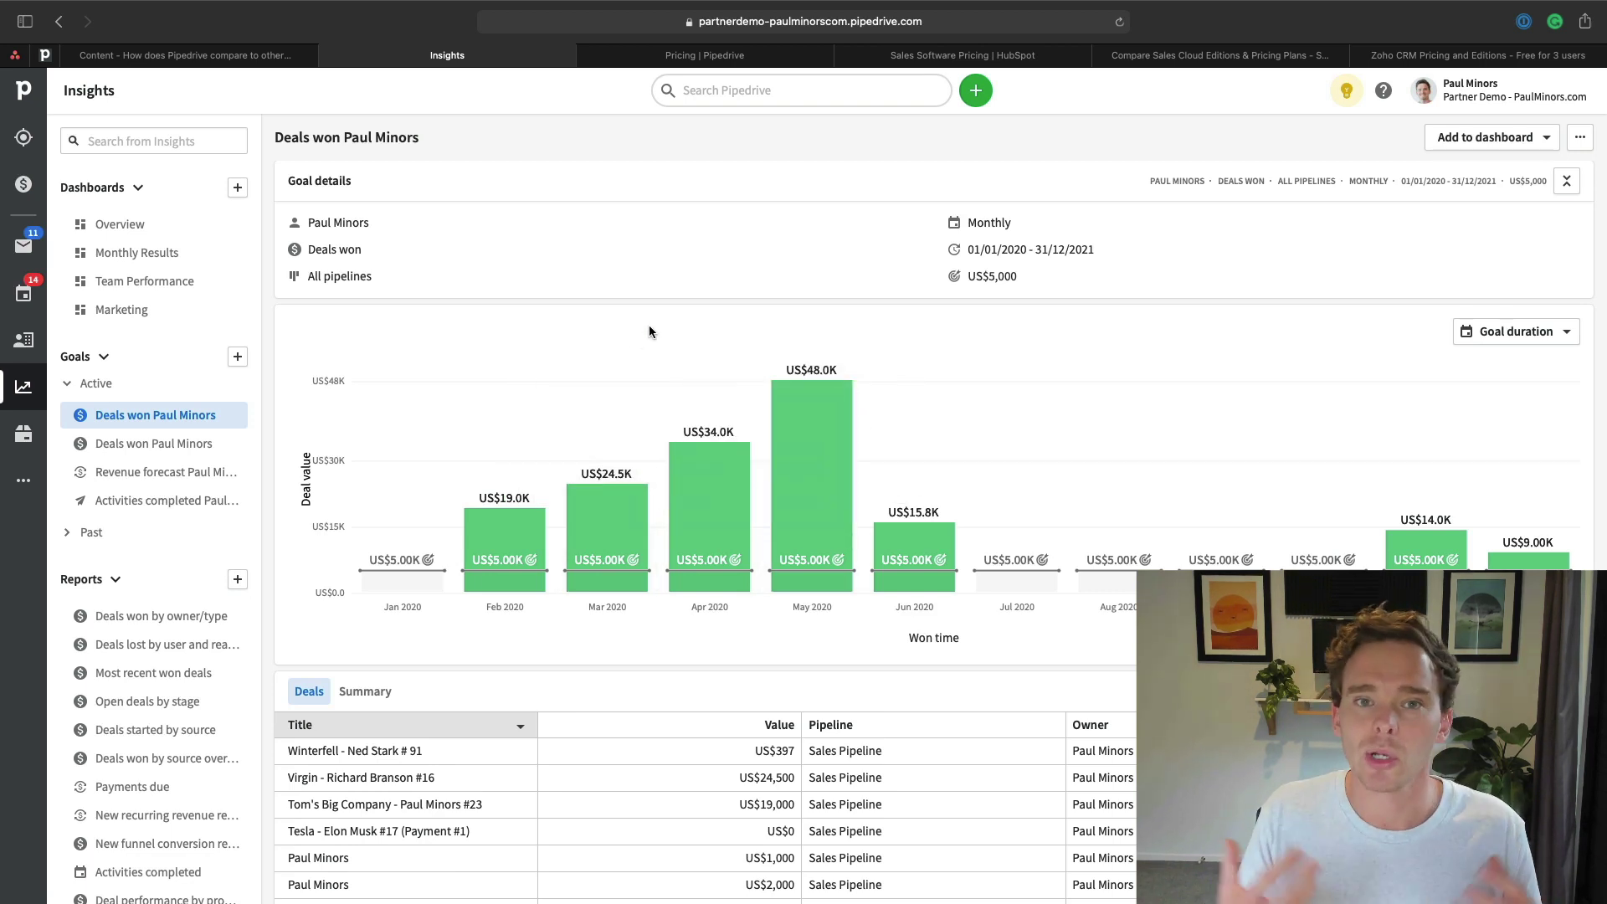
# View the Insights Overview dashboard, then move to the Pipedrive pricing page.
pyautogui.click(113, 224)
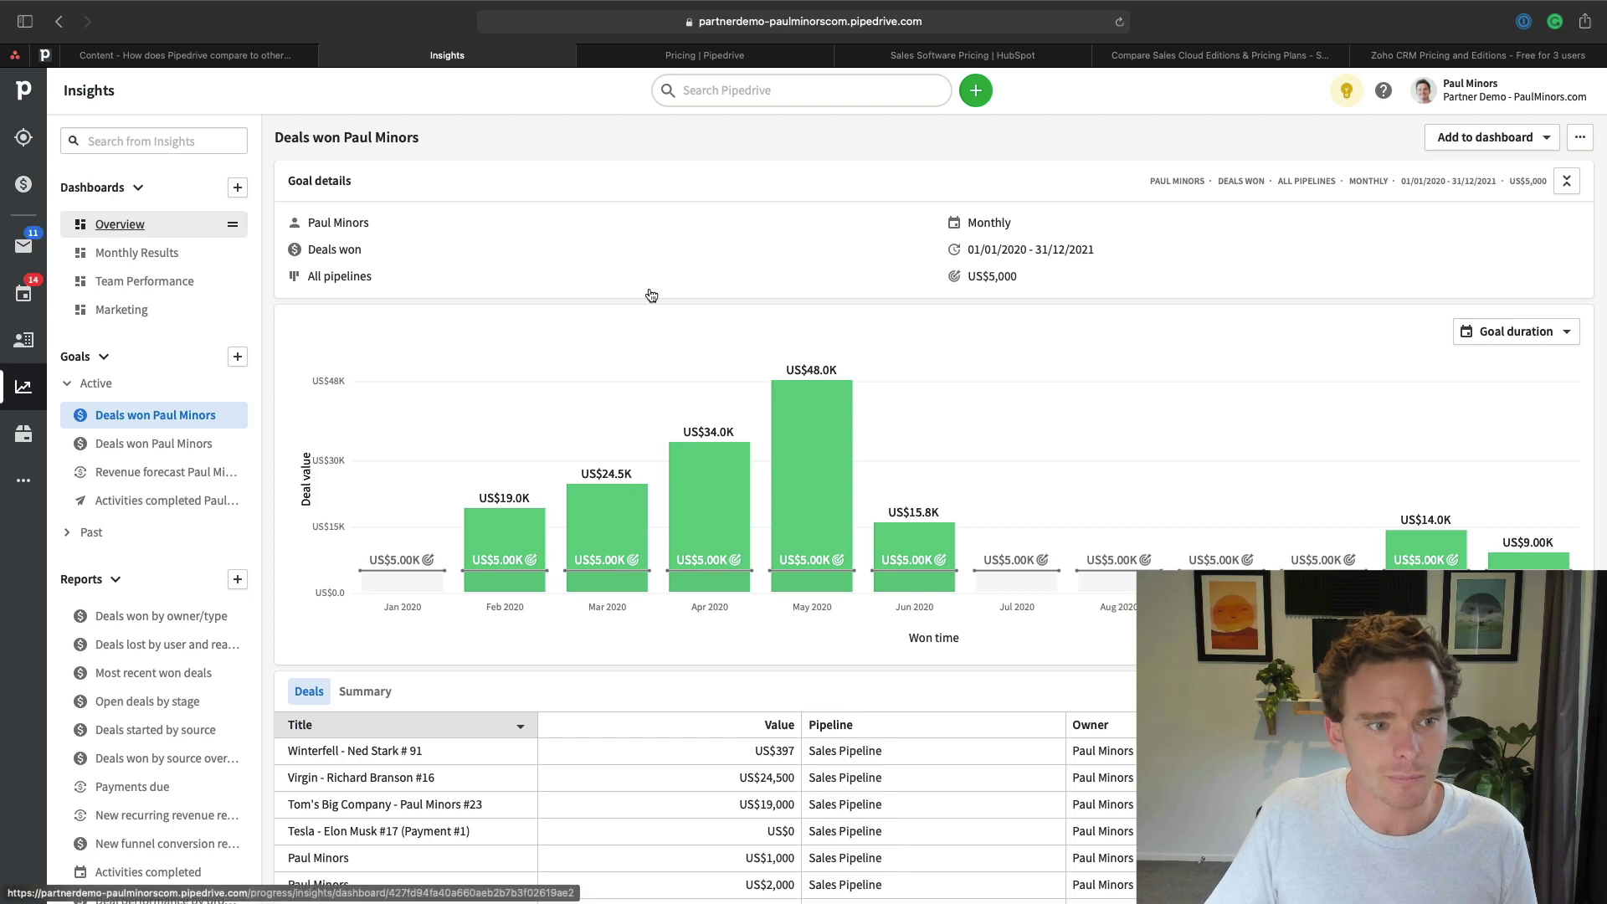
pyautogui.scroll(-6, 1028, 460)
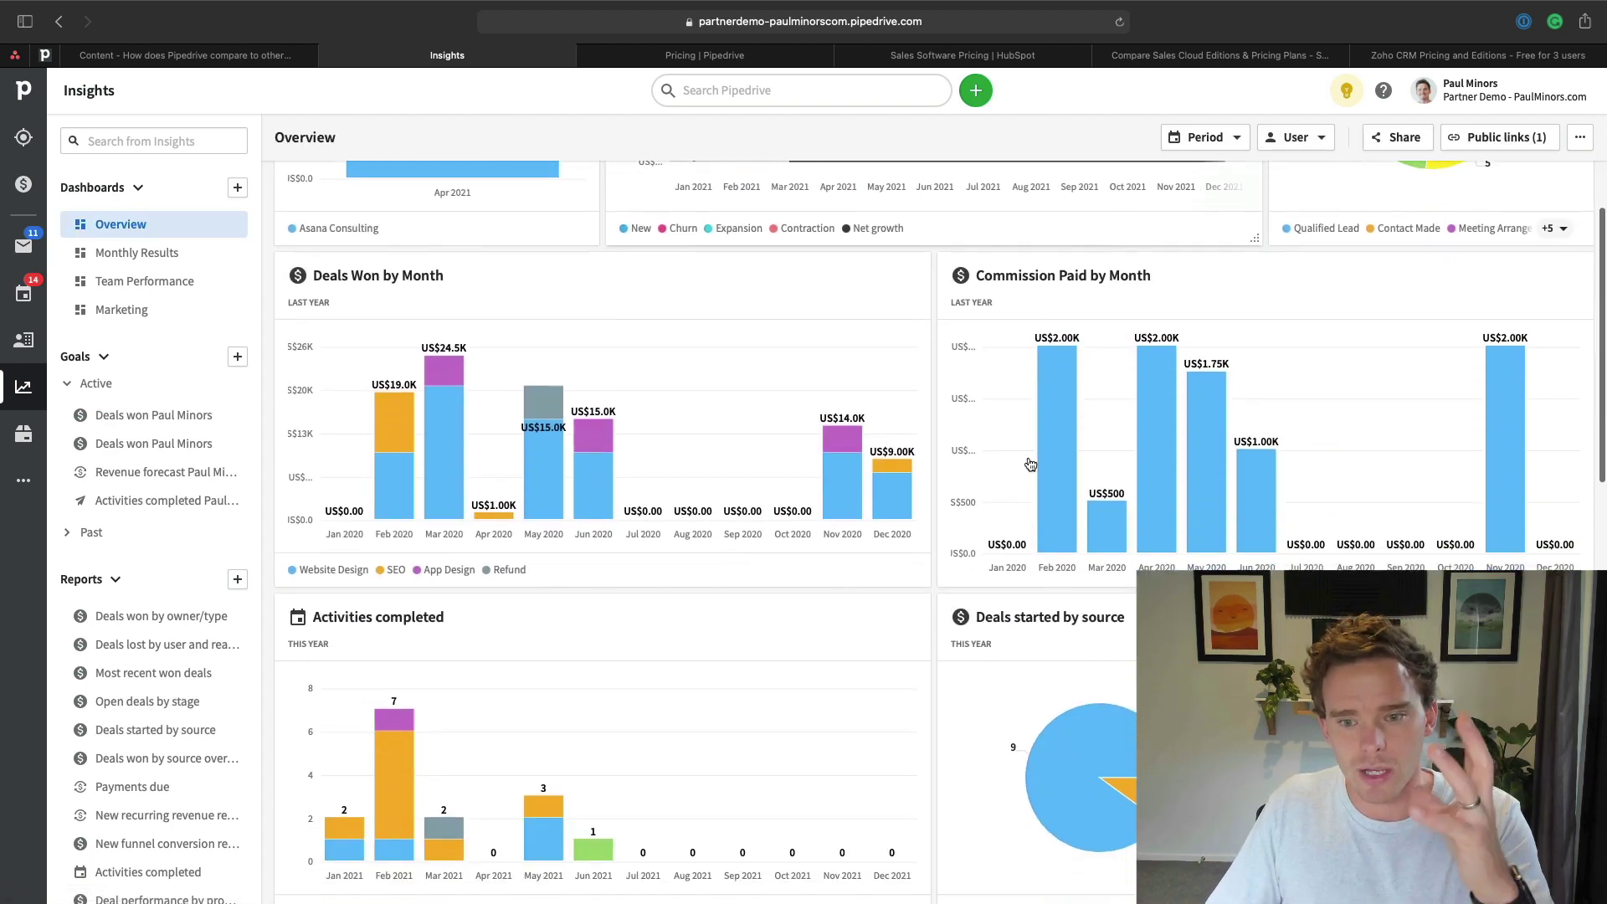
pyautogui.scroll(-1, 1028, 462)
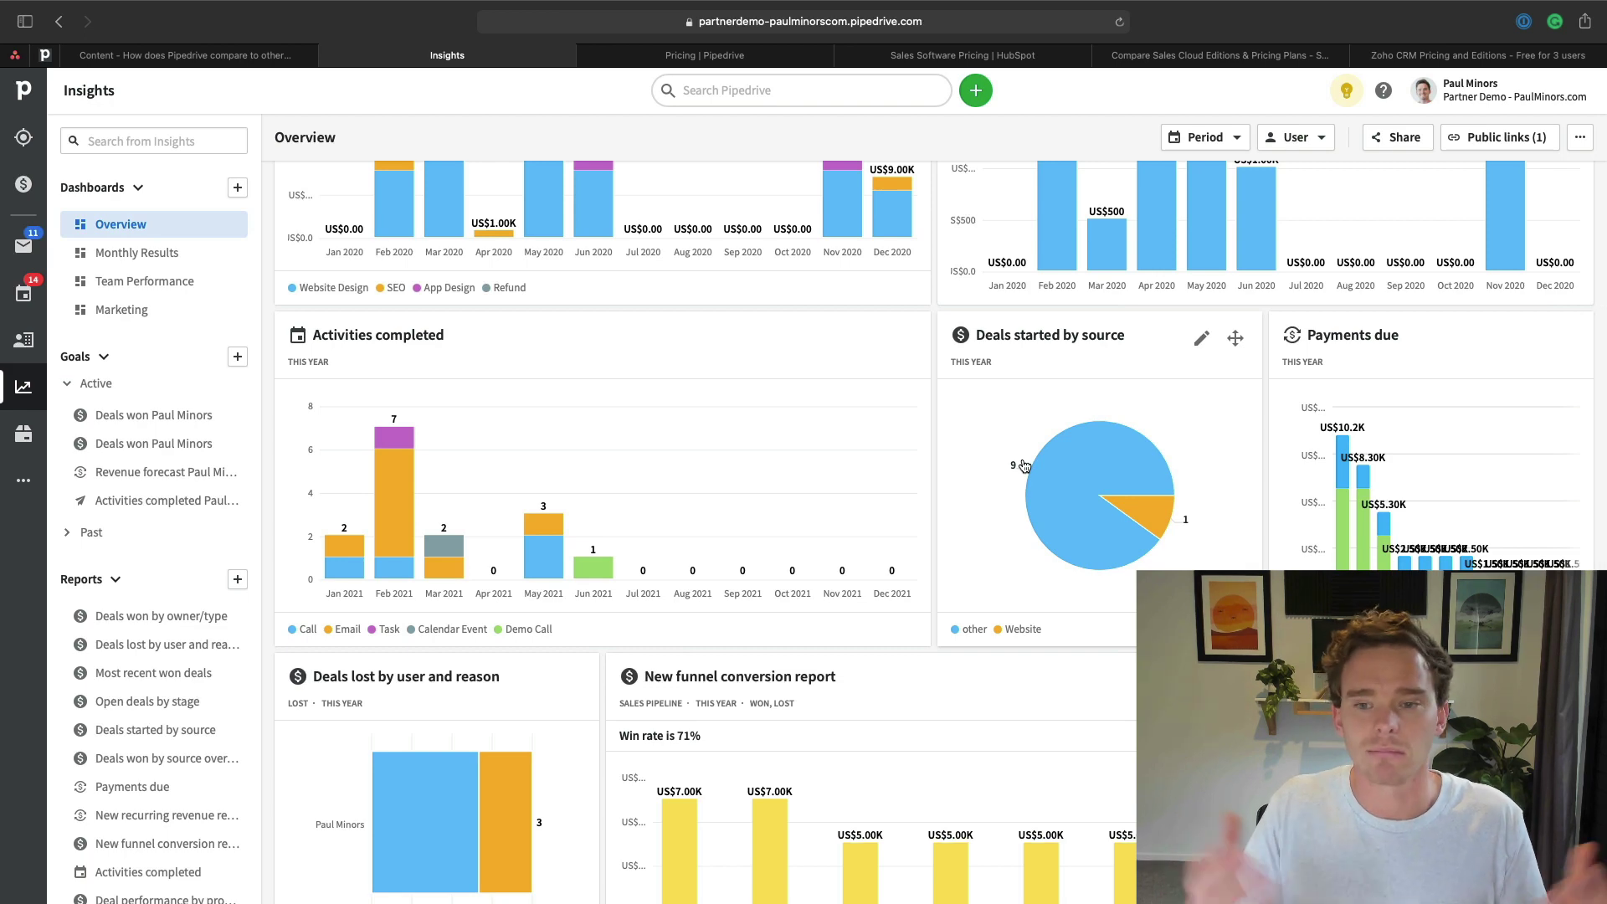
pyautogui.hotkey('ctrl', 'Tab')
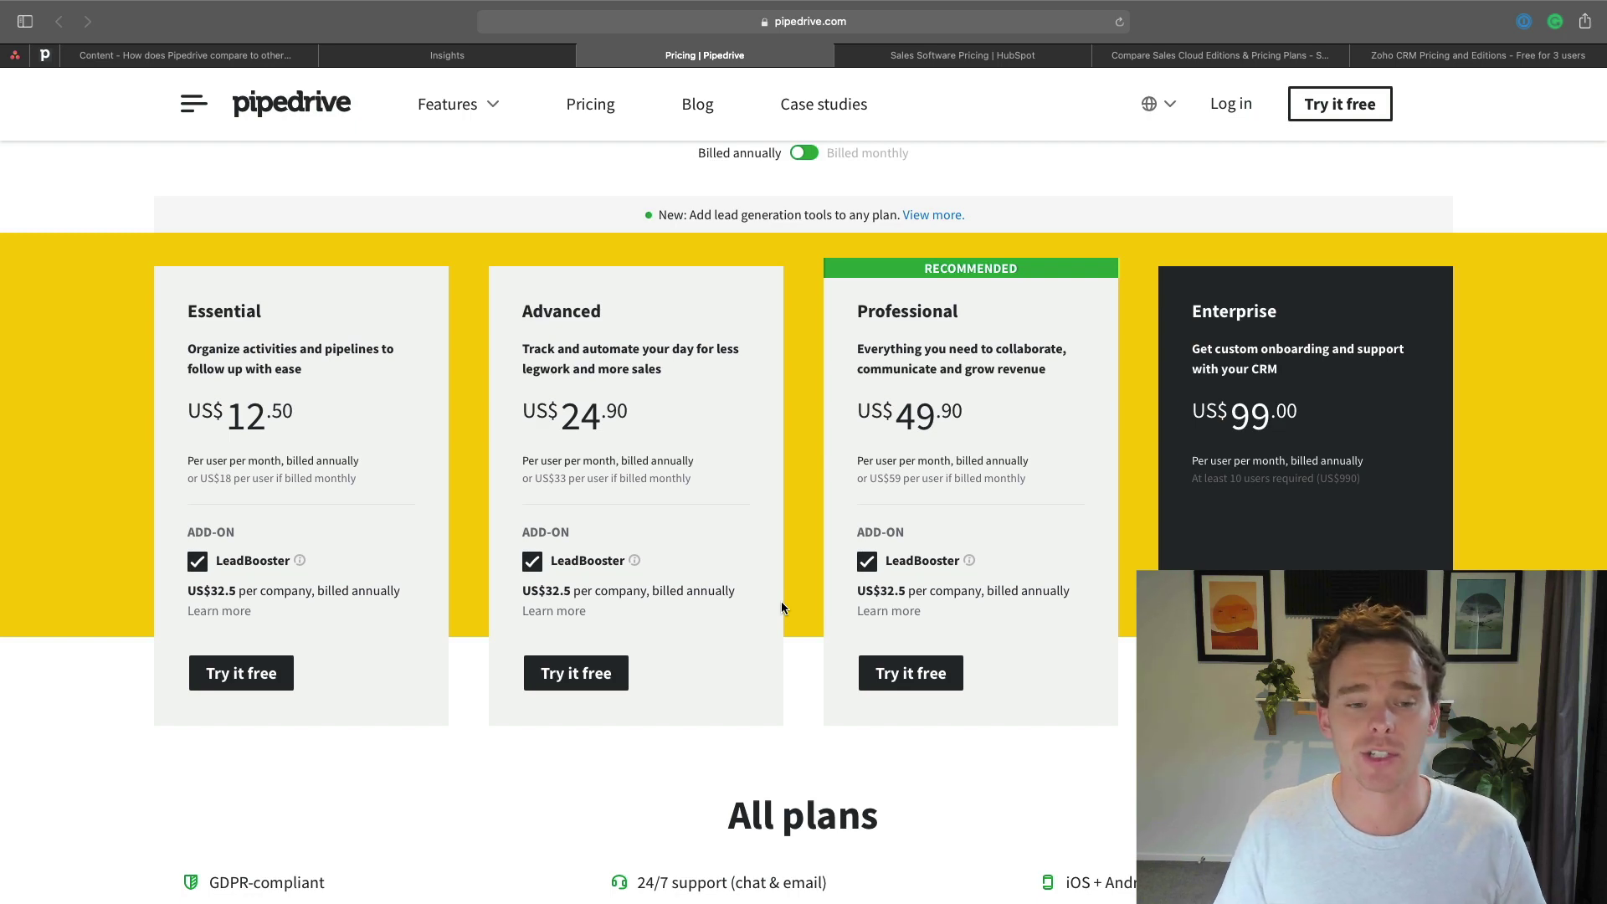
pyautogui.scroll(-10, 917, 745)
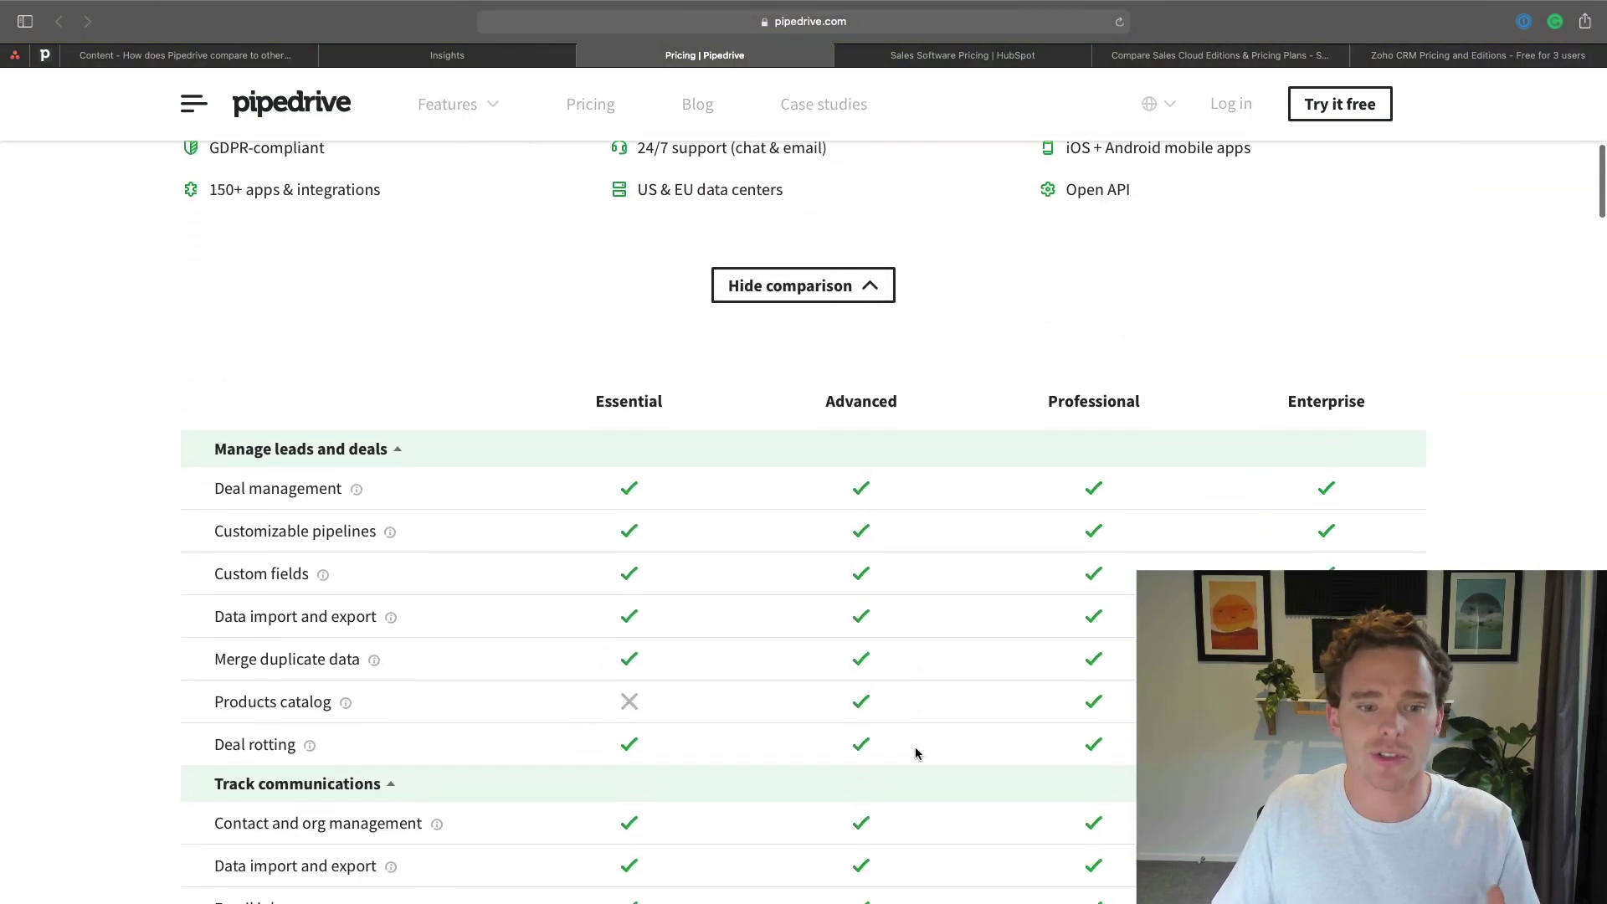
pyautogui.scroll(-3, 919, 756)
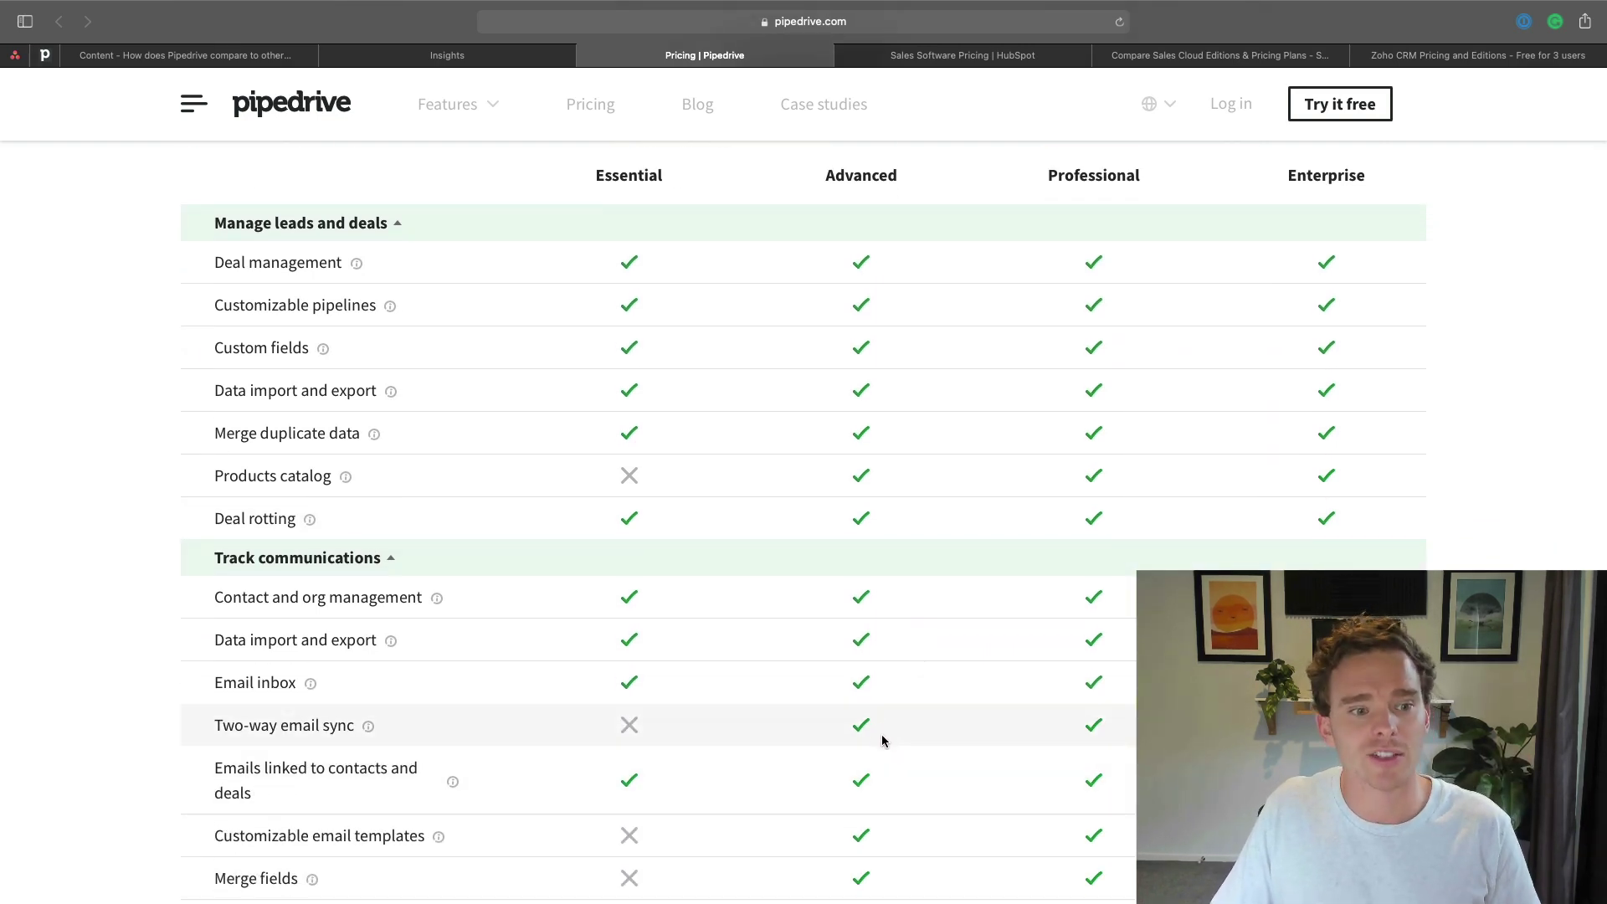
pyautogui.scroll(-4, 873, 746)
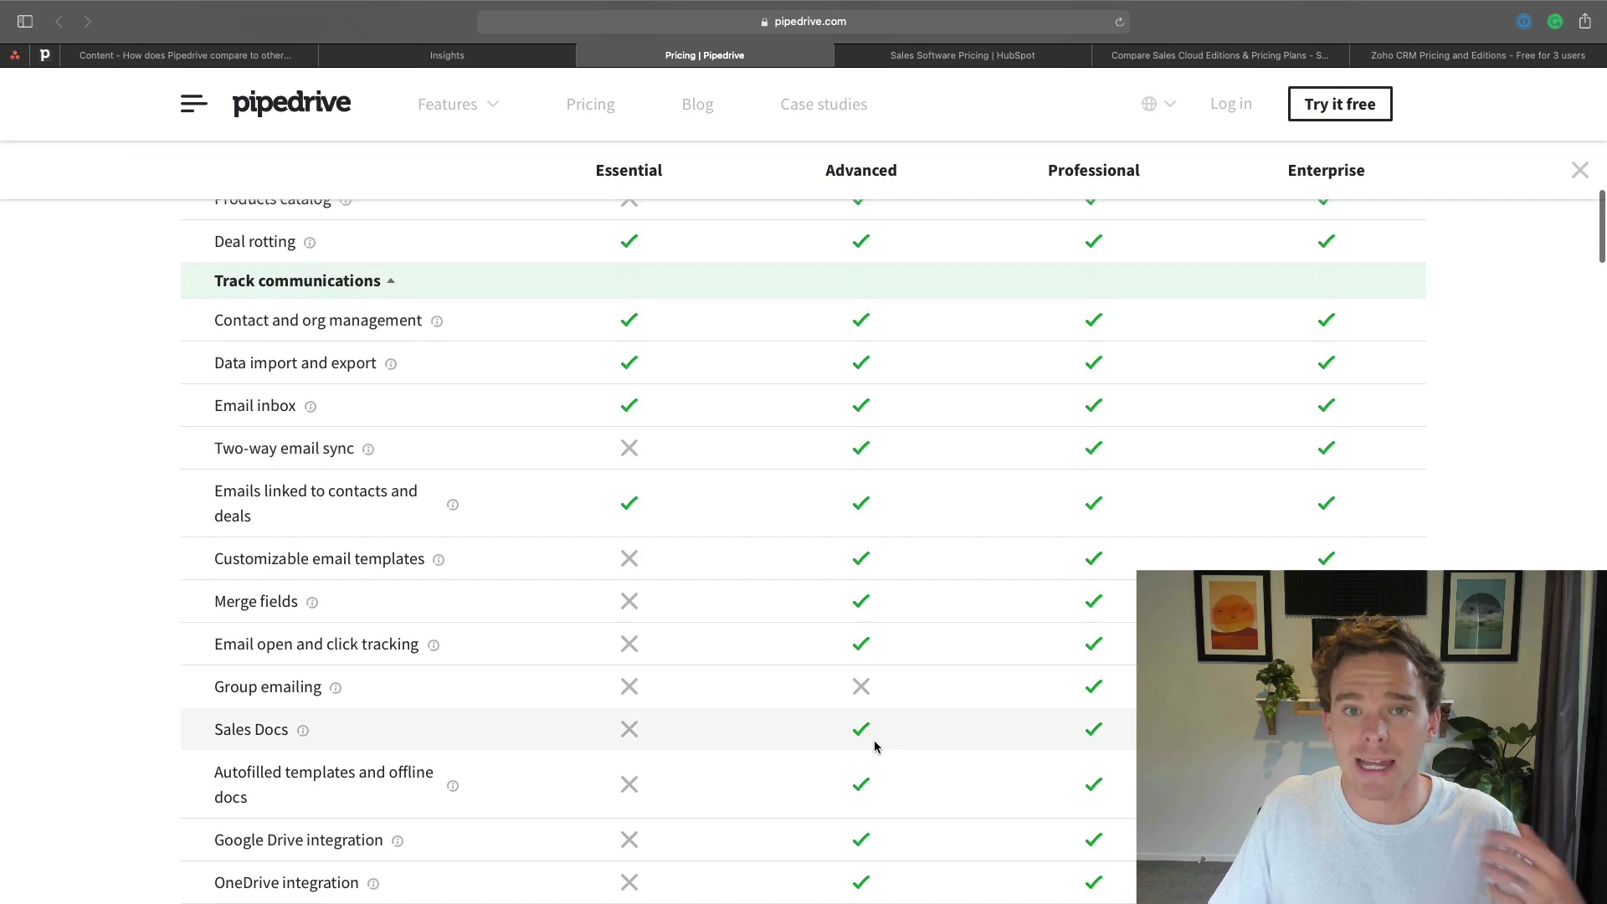
pyautogui.scroll(15, 874, 746)
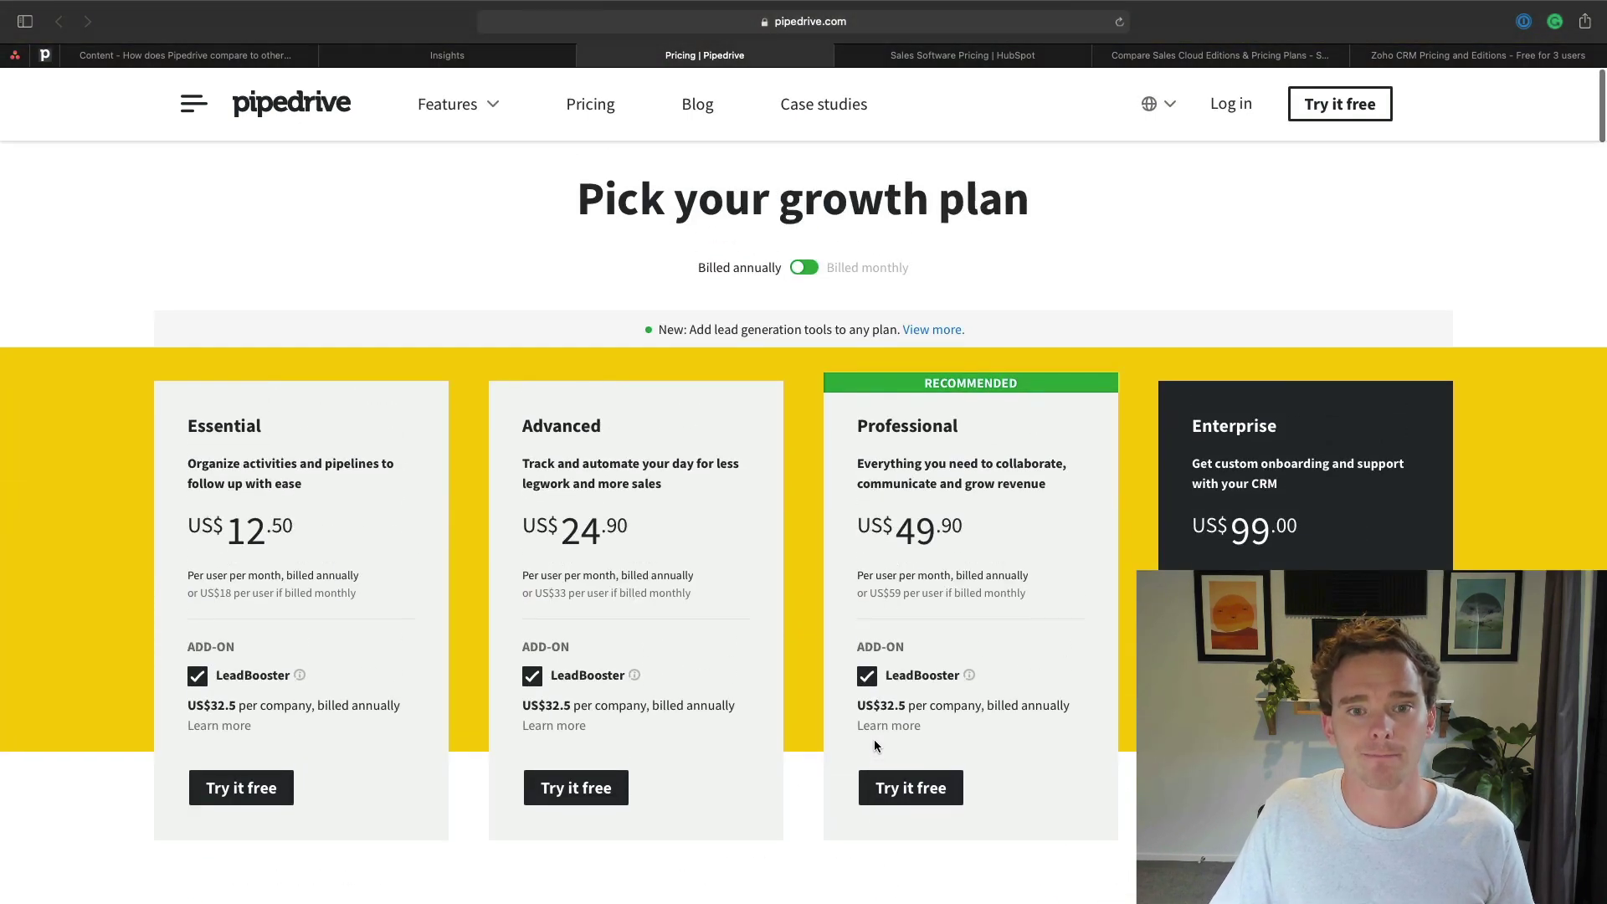
pyautogui.scroll(-1, 874, 744)
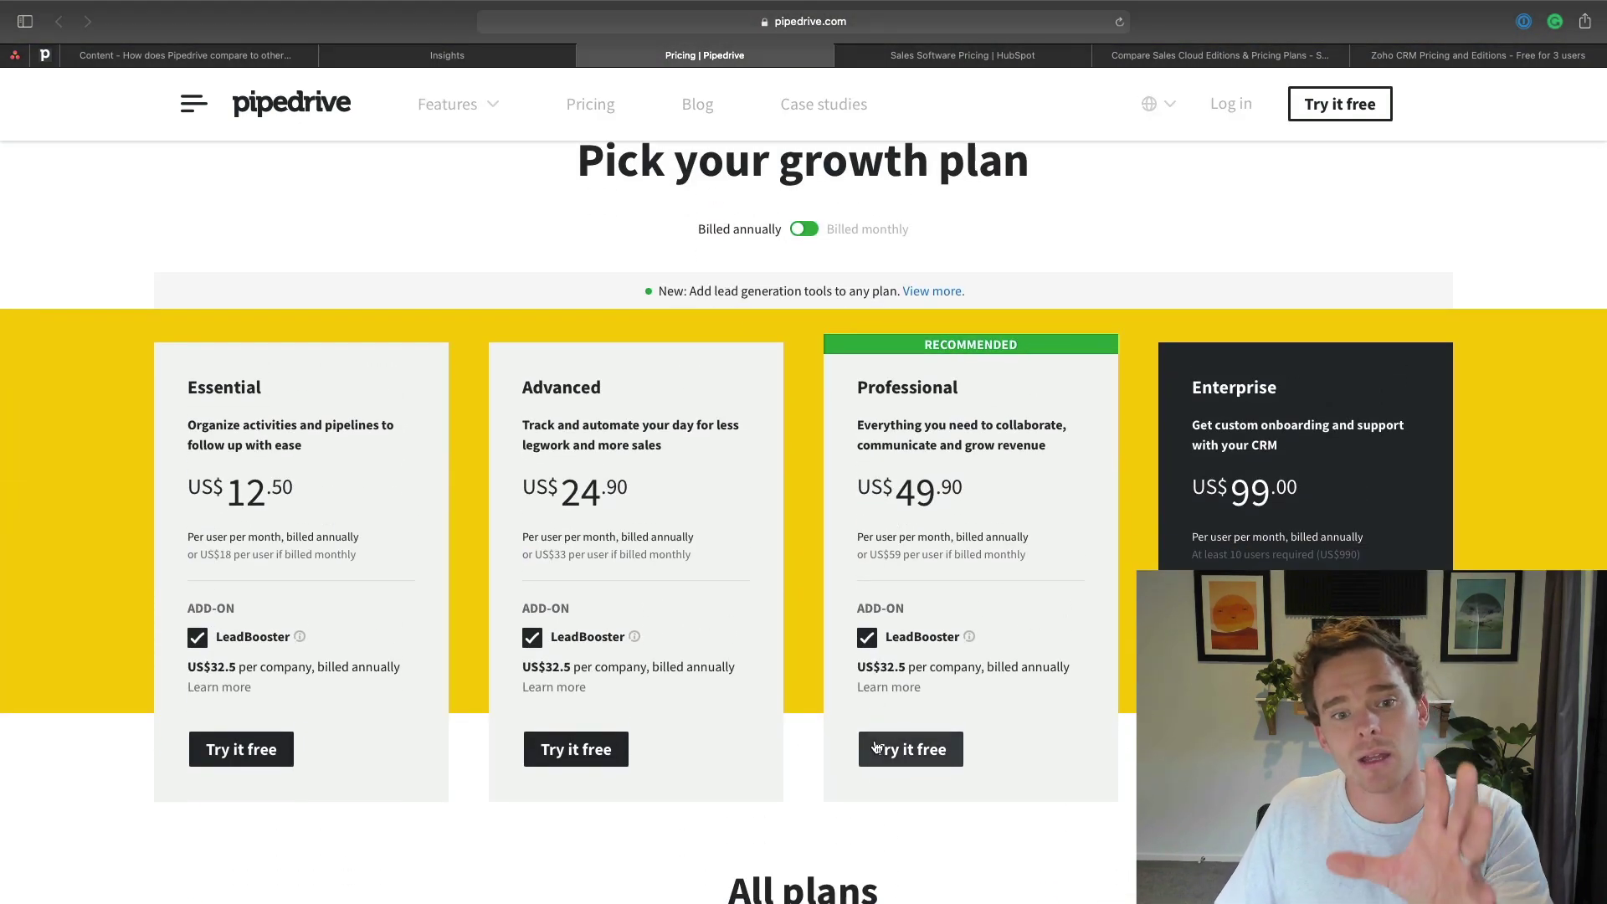
pyautogui.scroll(-2, 874, 746)
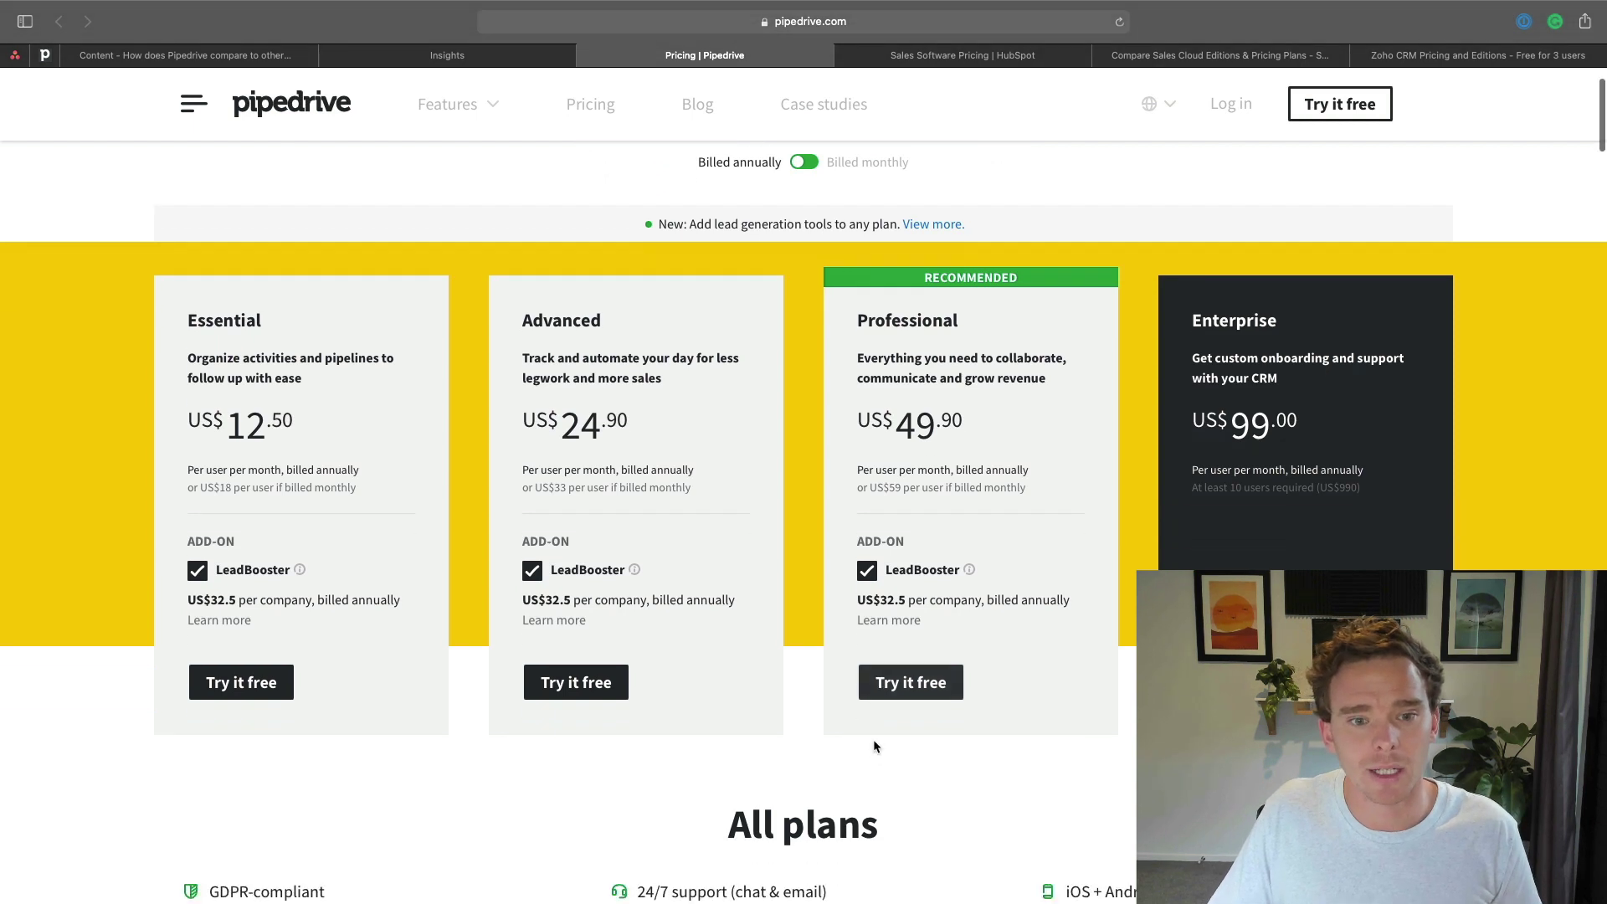
pyautogui.scroll(-1, 872, 745)
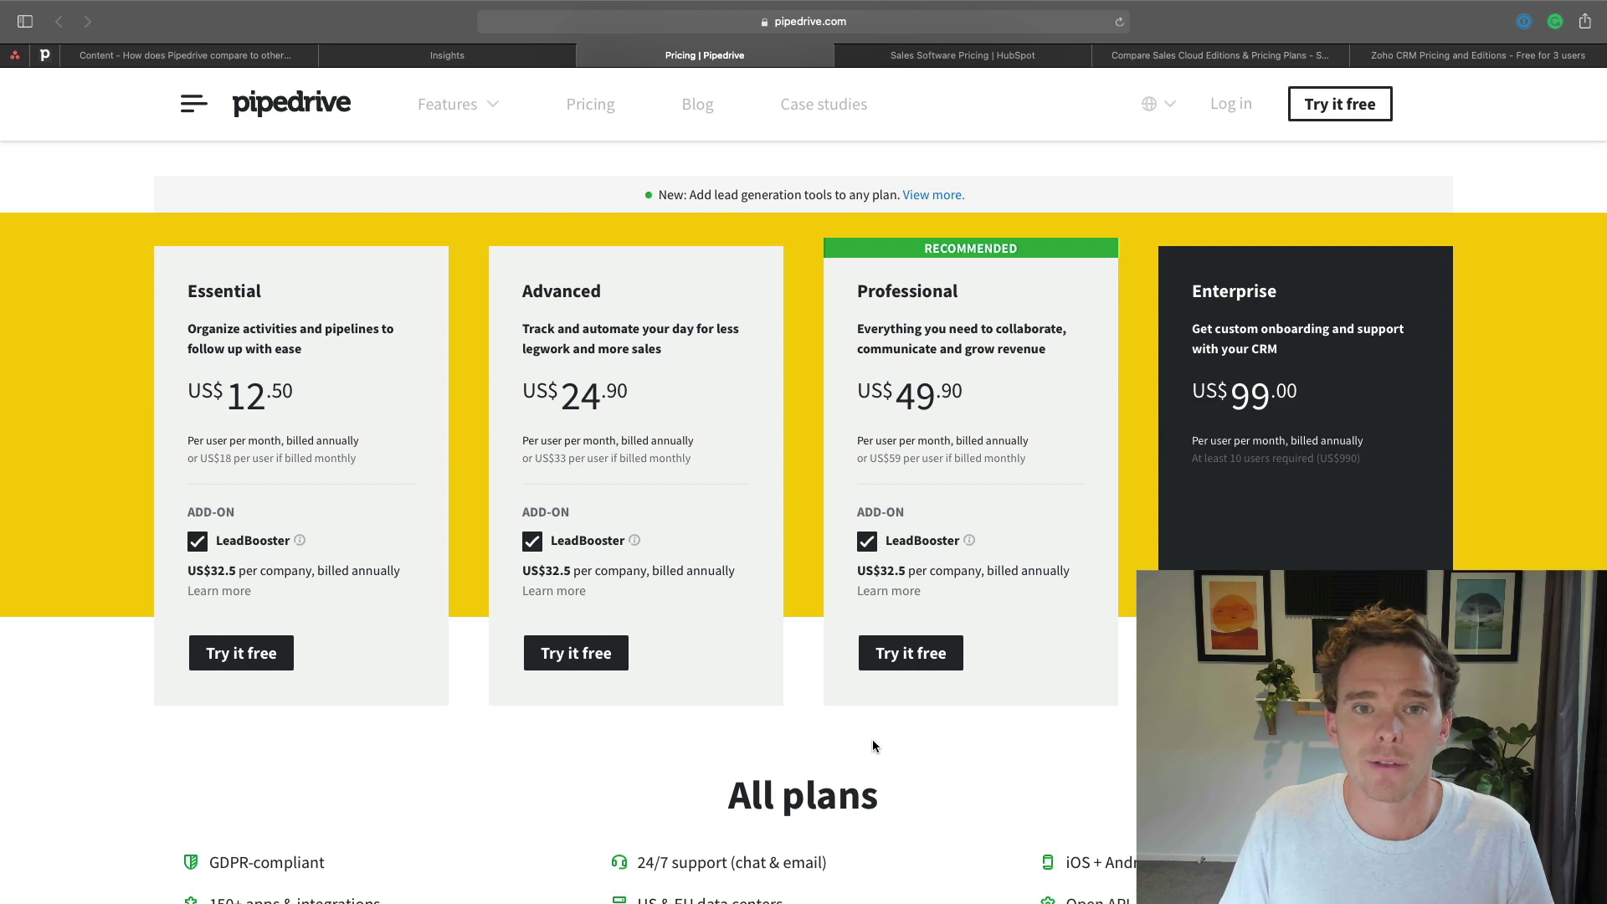
pyautogui.scroll(-1, 872, 746)
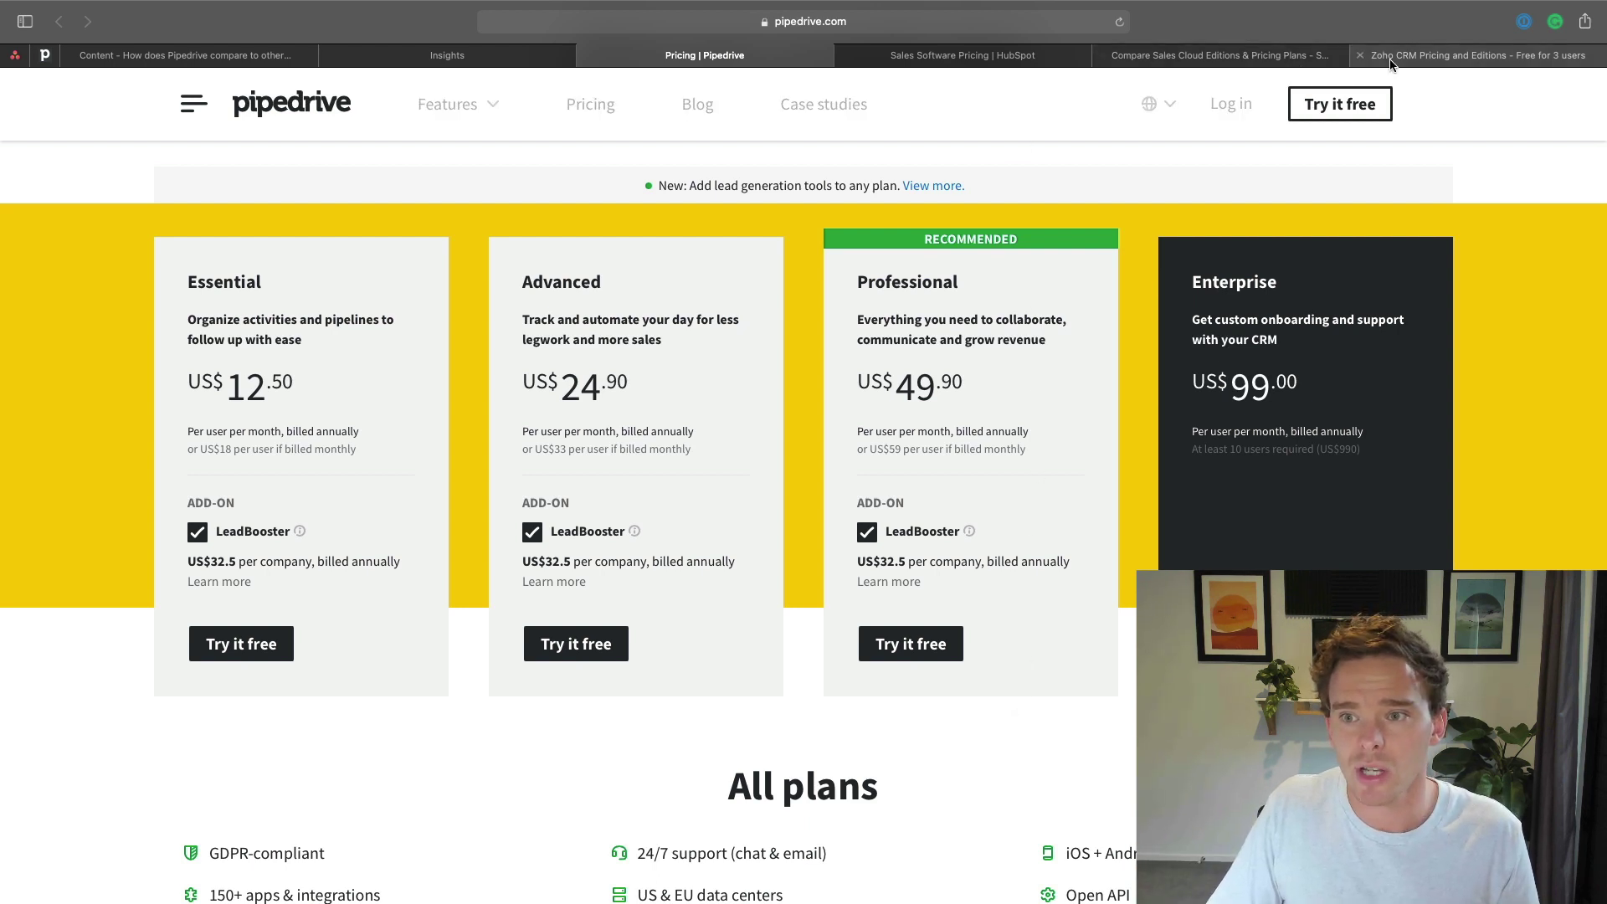
# Show the Salesforce Sales Cloud edition prices: Essentials $35 through Unlimited $420 AUD/user/month.
pyautogui.click(1220, 55)
pyautogui.scroll(-3, 920, 418)
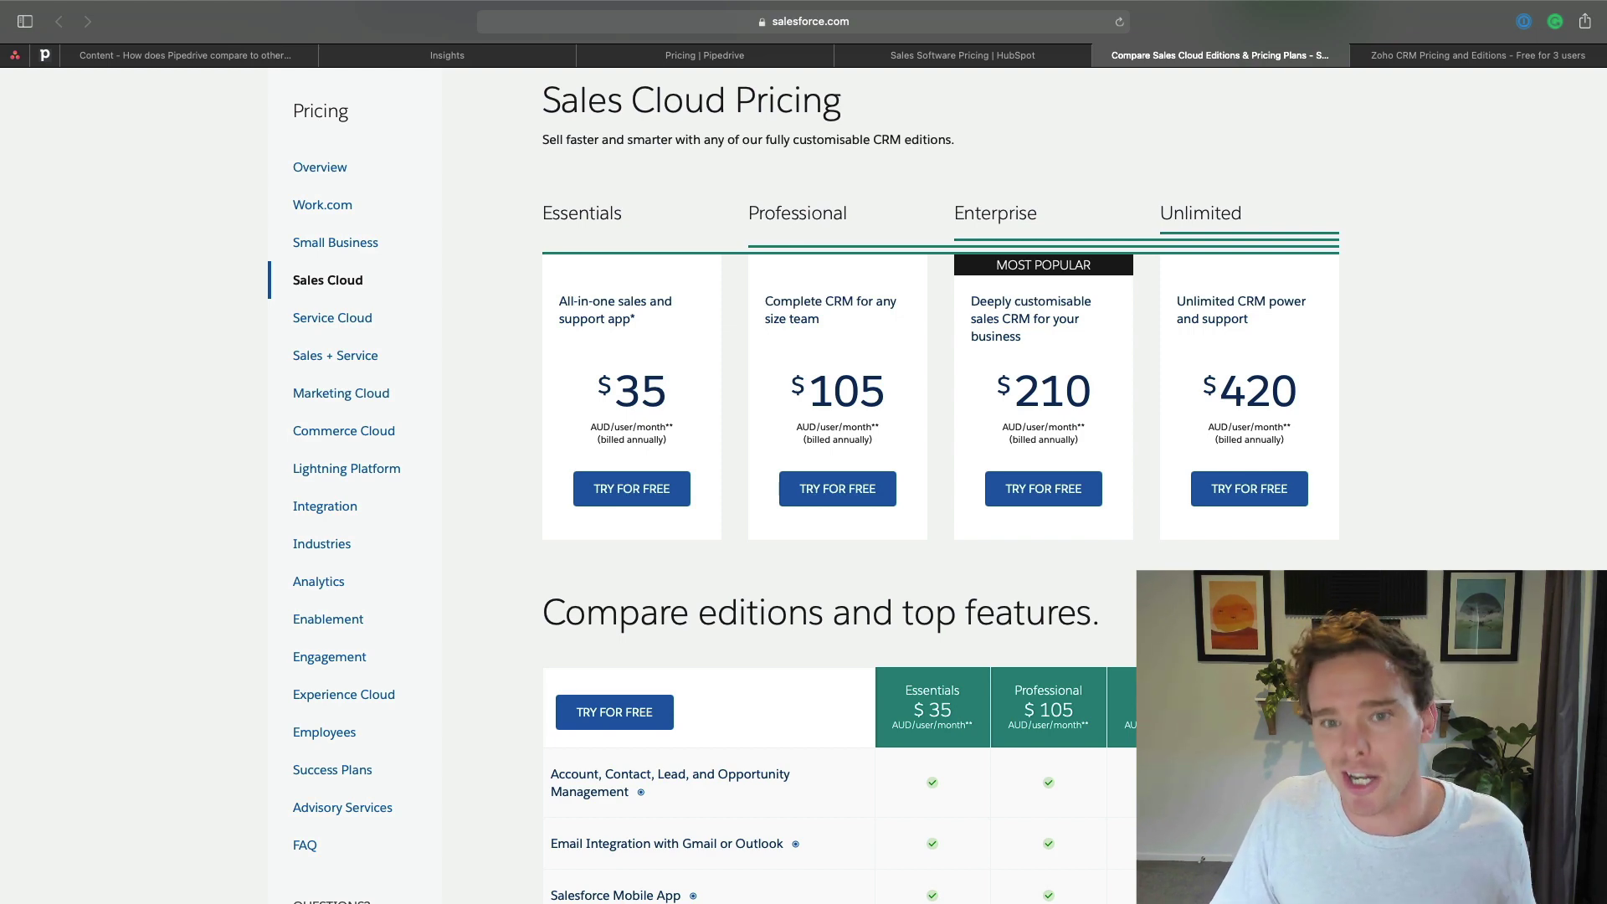
# Review HubSpot Sales Hub plans: Starter $45/mo, Professional $450/mo, Enterprise $1,200/mo.
pyautogui.click(1001, 56)
pyautogui.scroll(-2, 1013, 485)
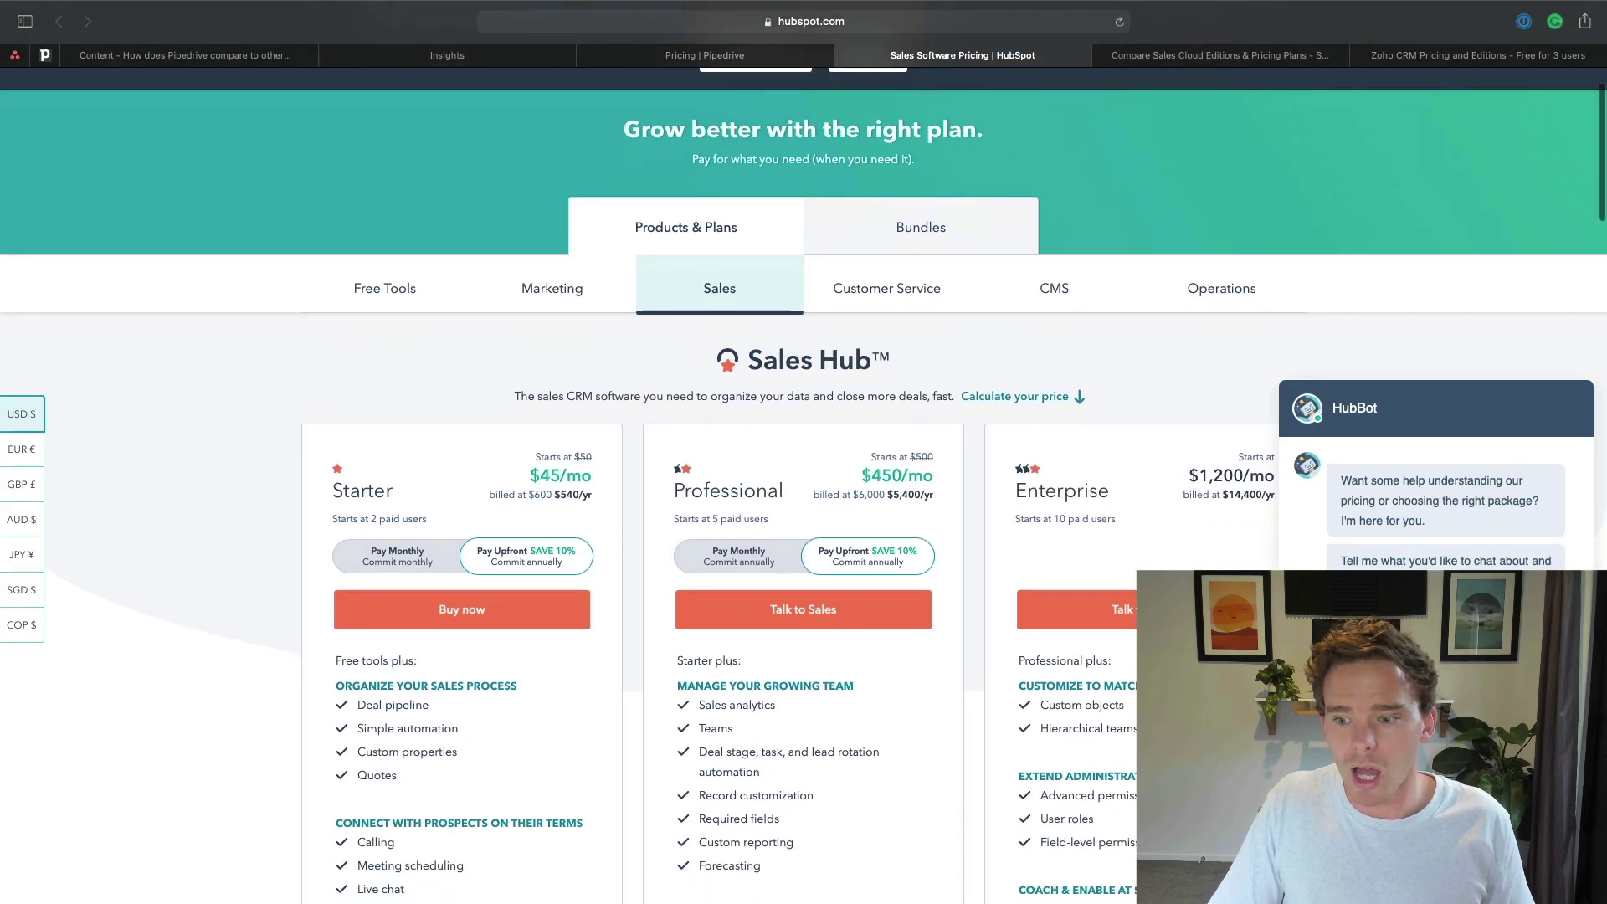
pyautogui.scroll(-1, 747, 323)
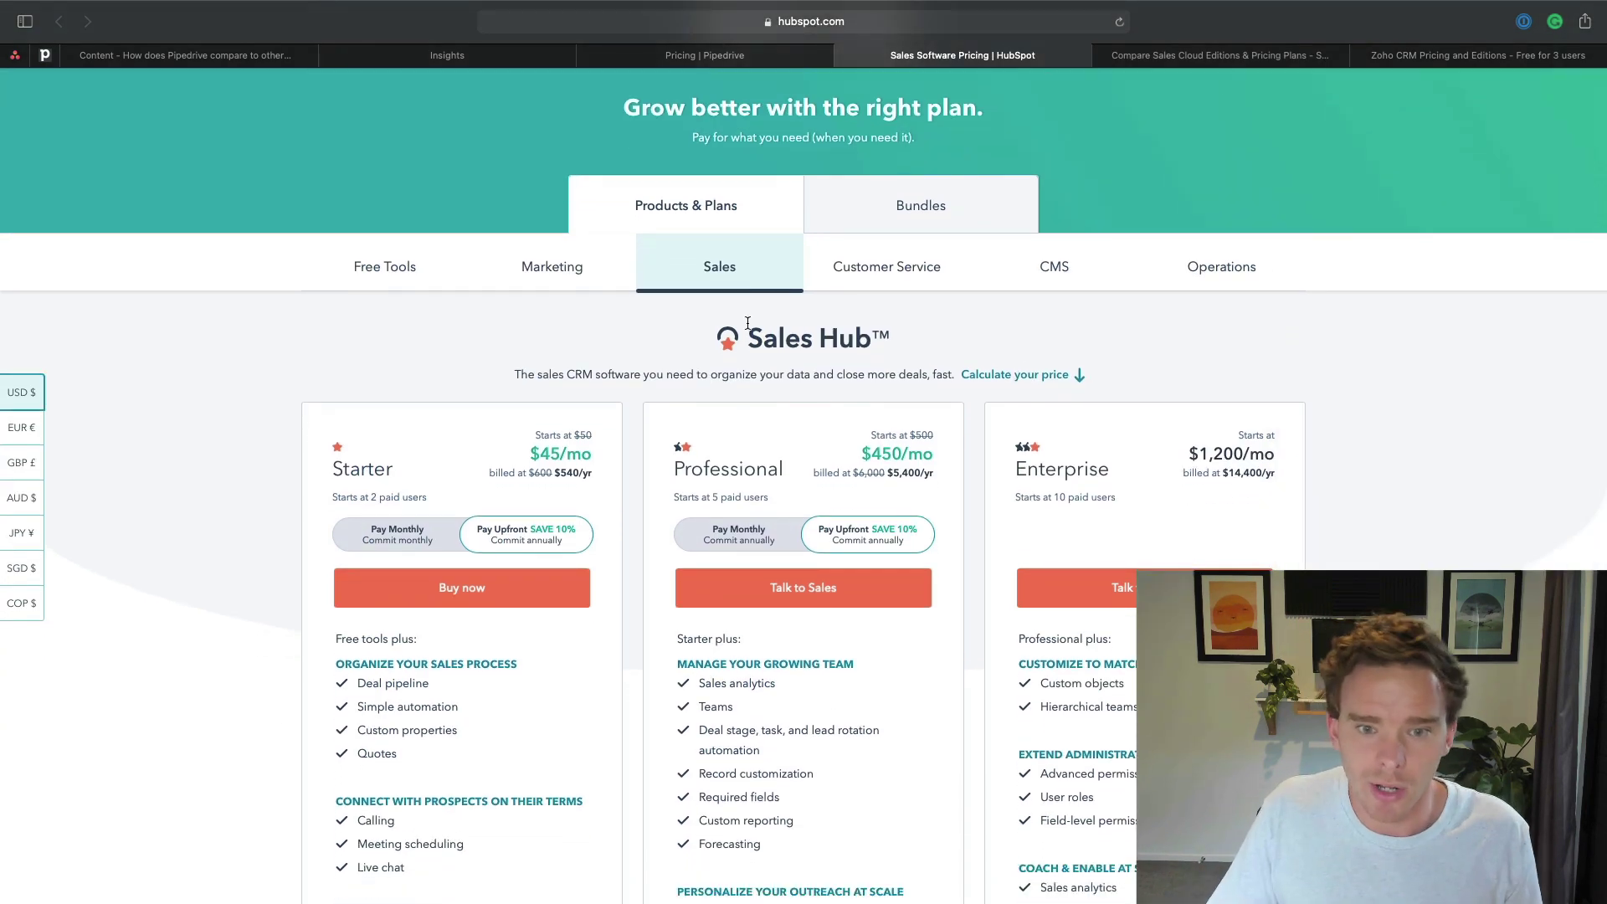
pyautogui.scroll(-3, 747, 323)
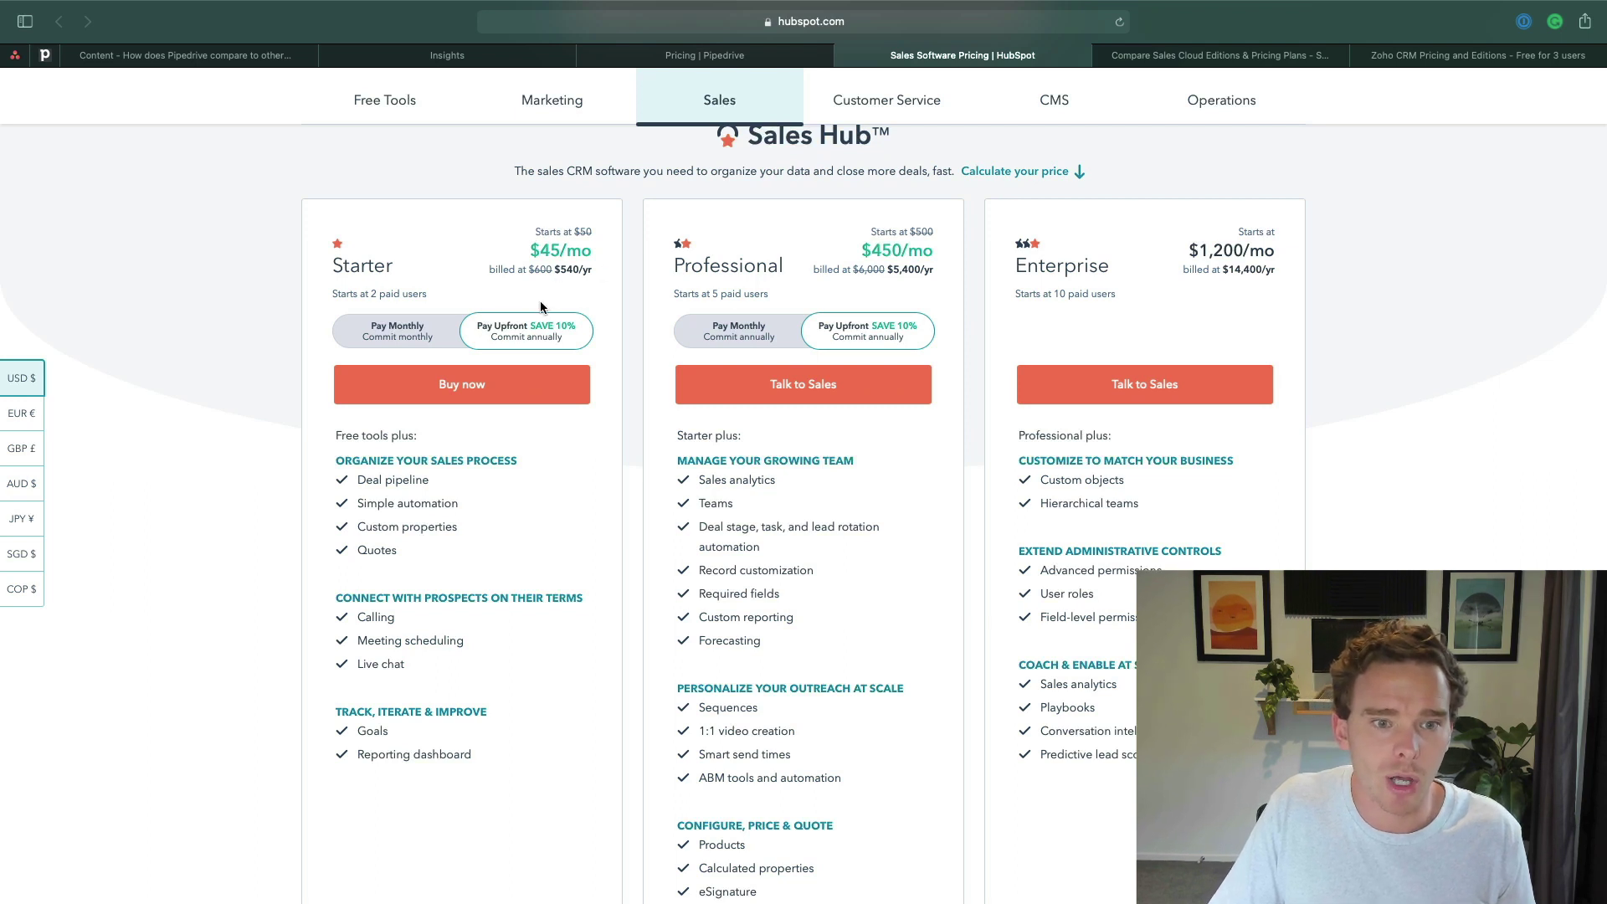
pyautogui.scroll(-1, 540, 299)
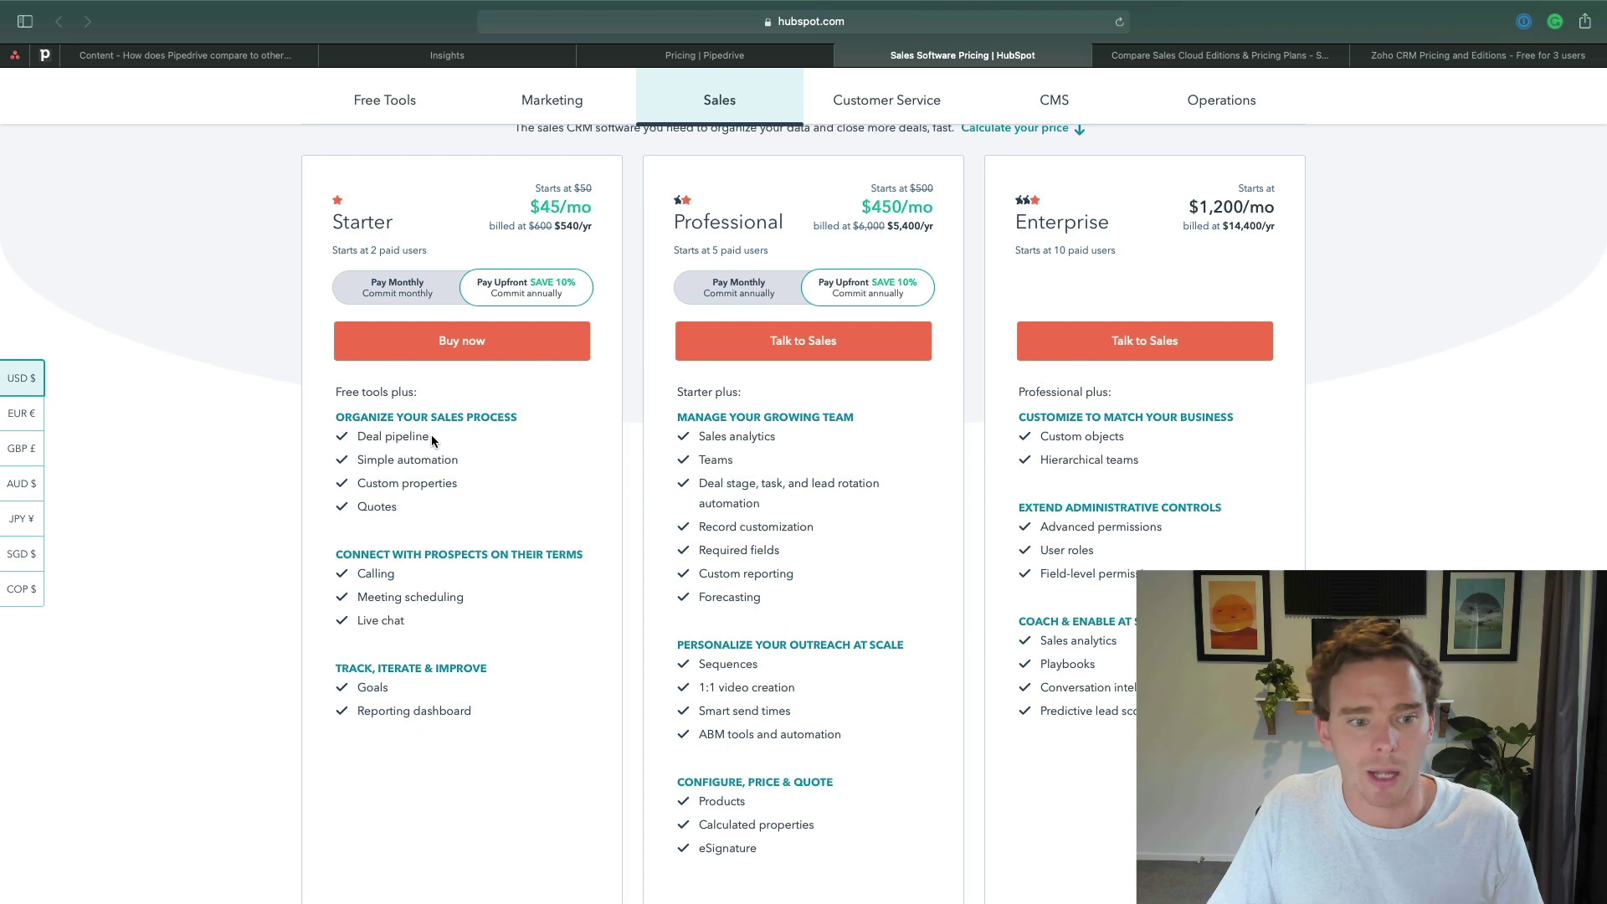
pyautogui.scroll(3, 419, 486)
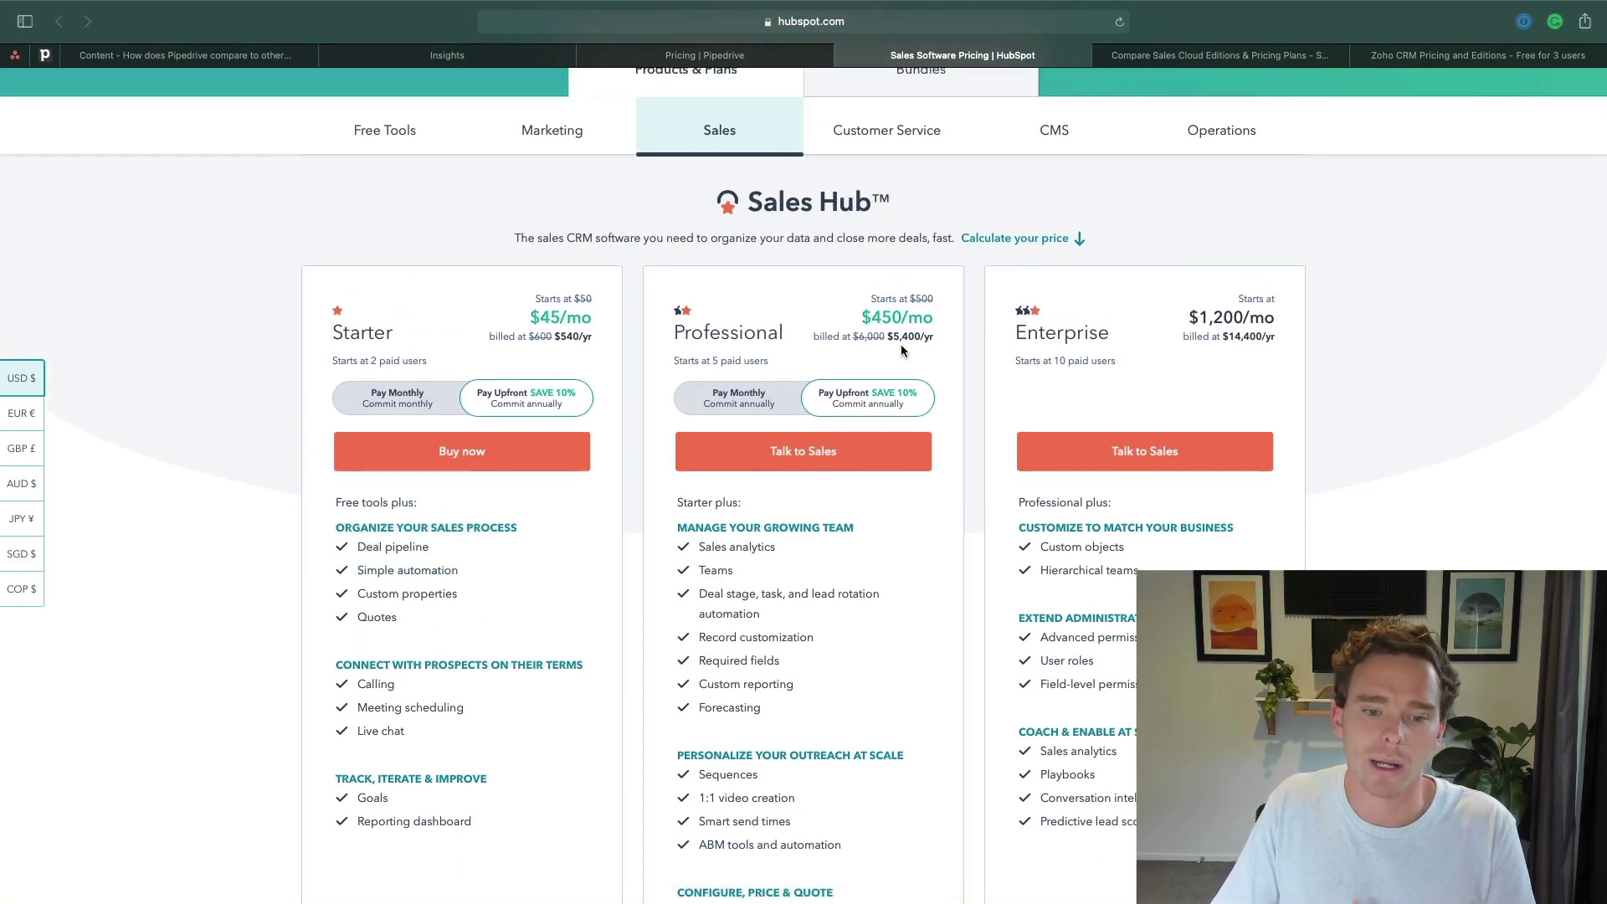
pyautogui.scroll(2, 906, 373)
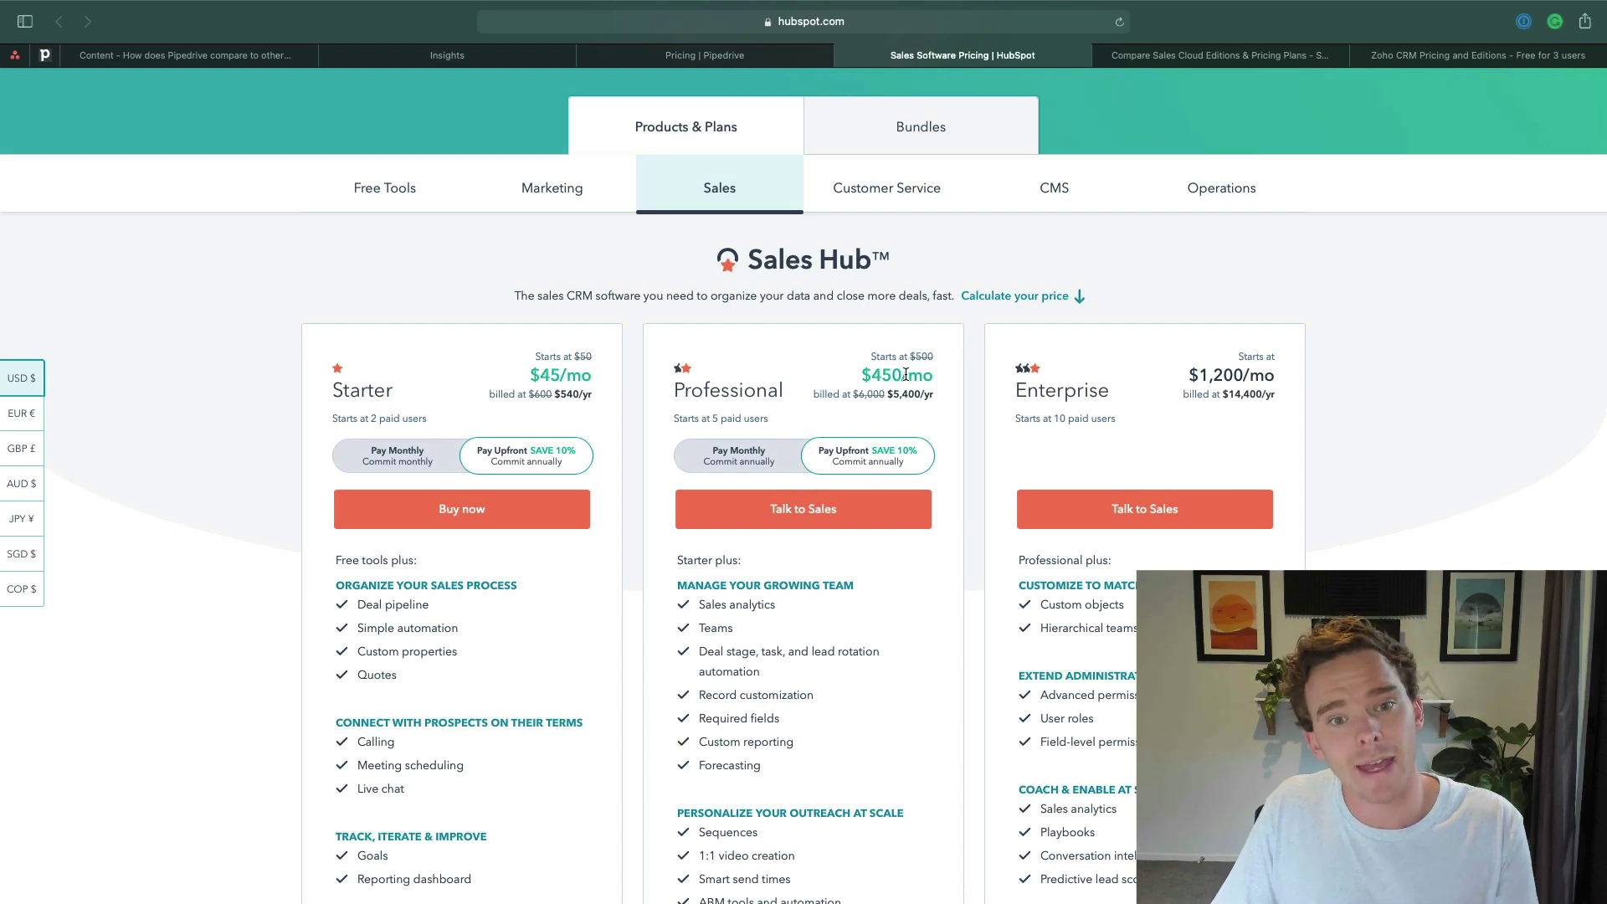
pyautogui.scroll(5, 905, 373)
pyautogui.scroll(-5, 852, 262)
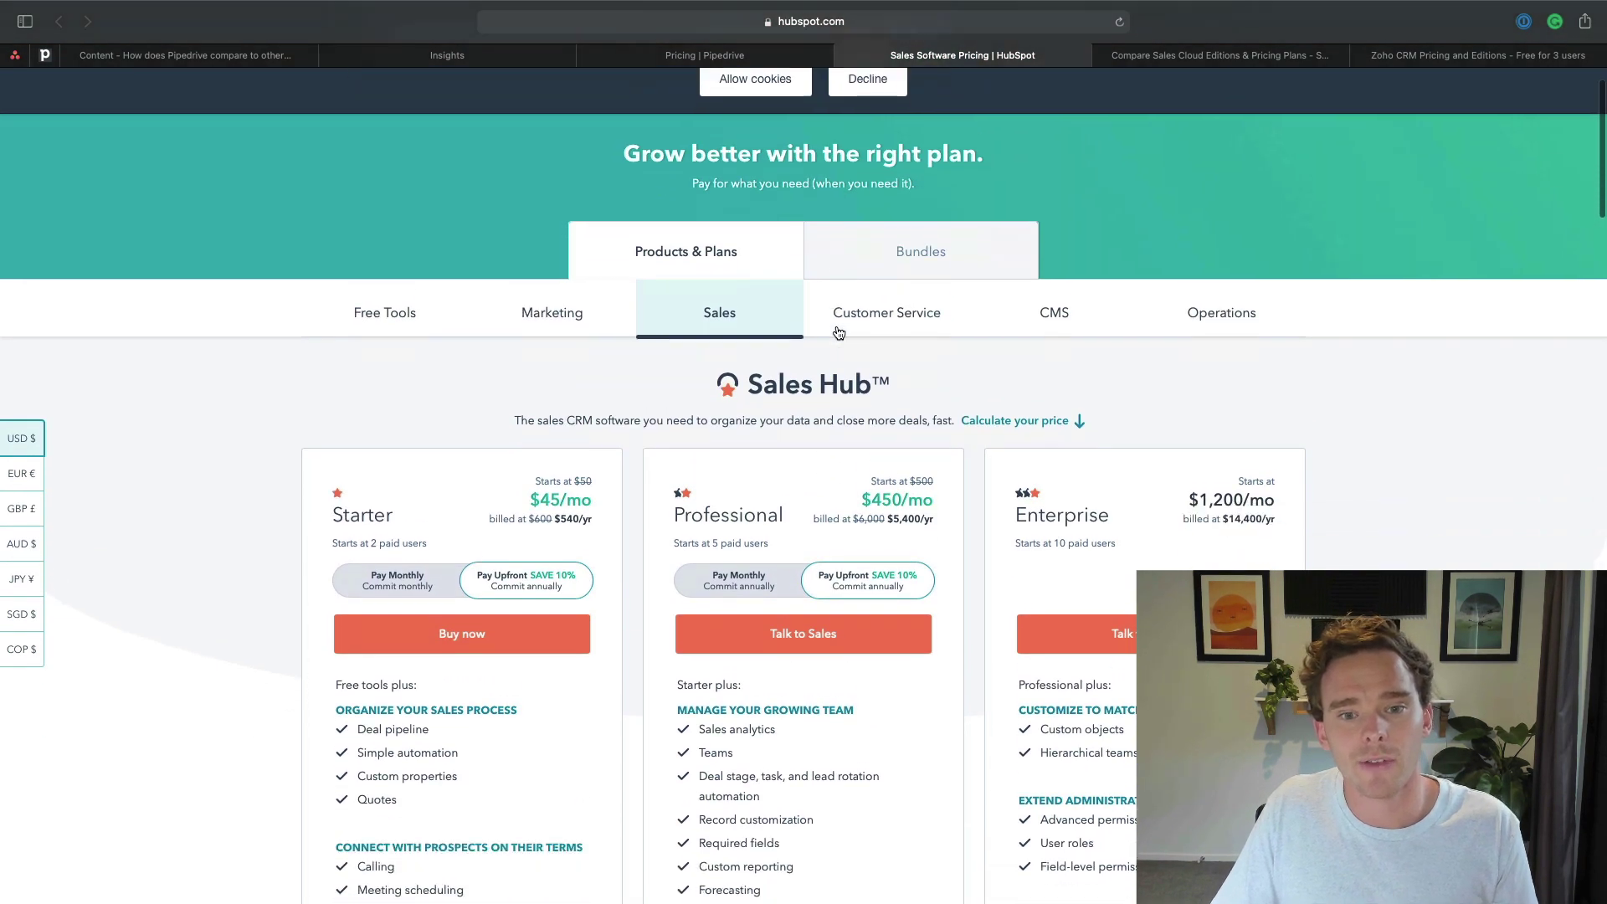